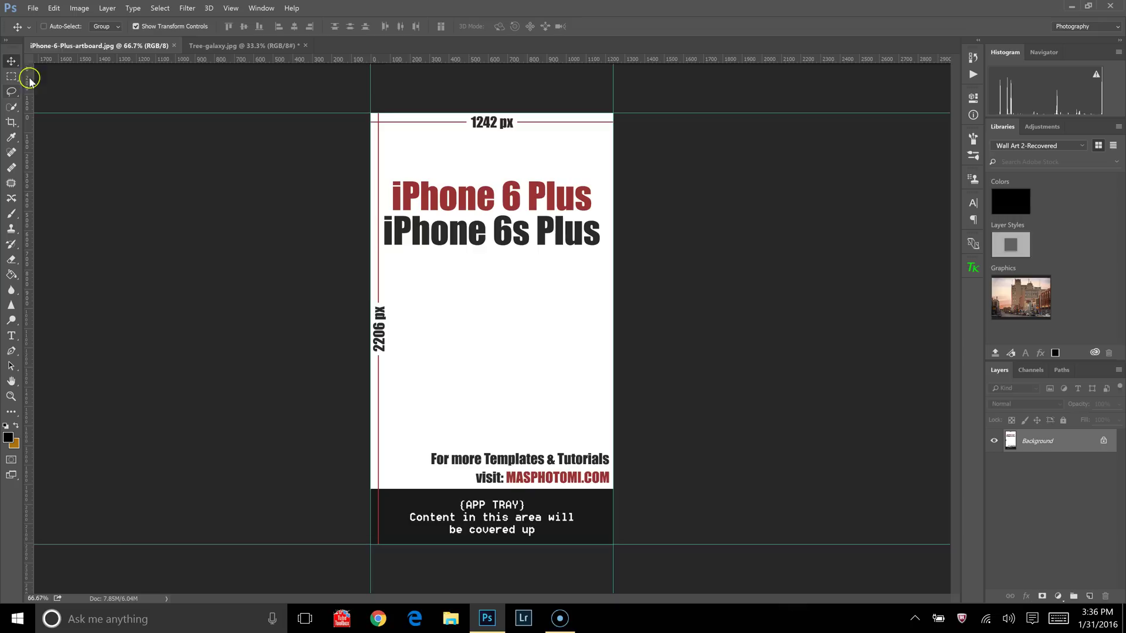
Create a new Artboard document at the iPhone 6 Plus preset, 1242 × 2208 px.
click(36, 8)
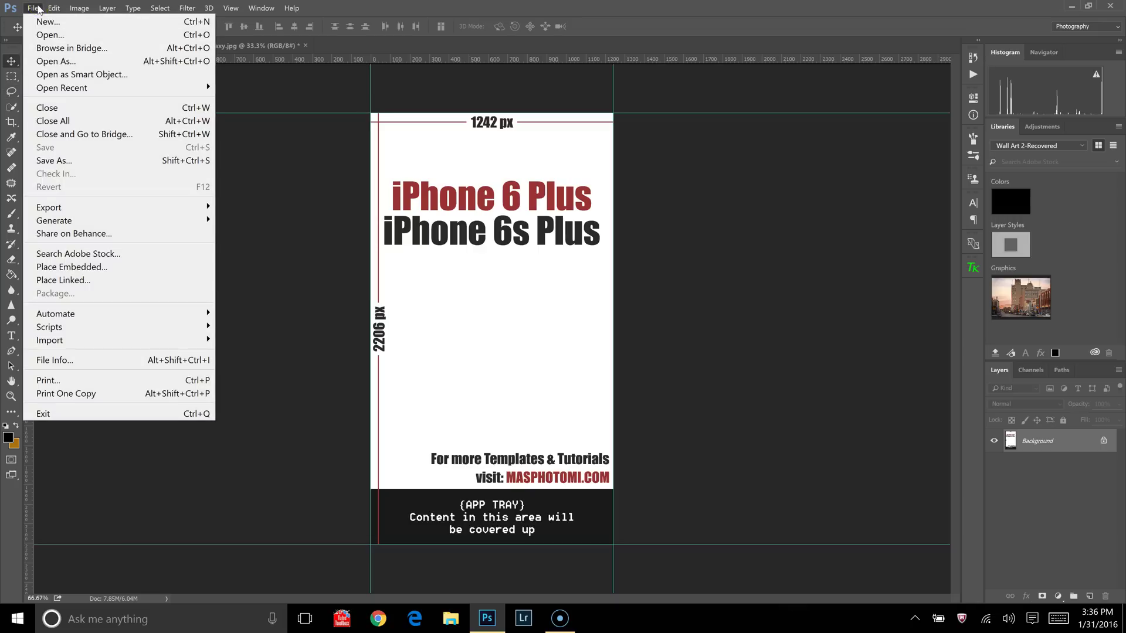
click(48, 22)
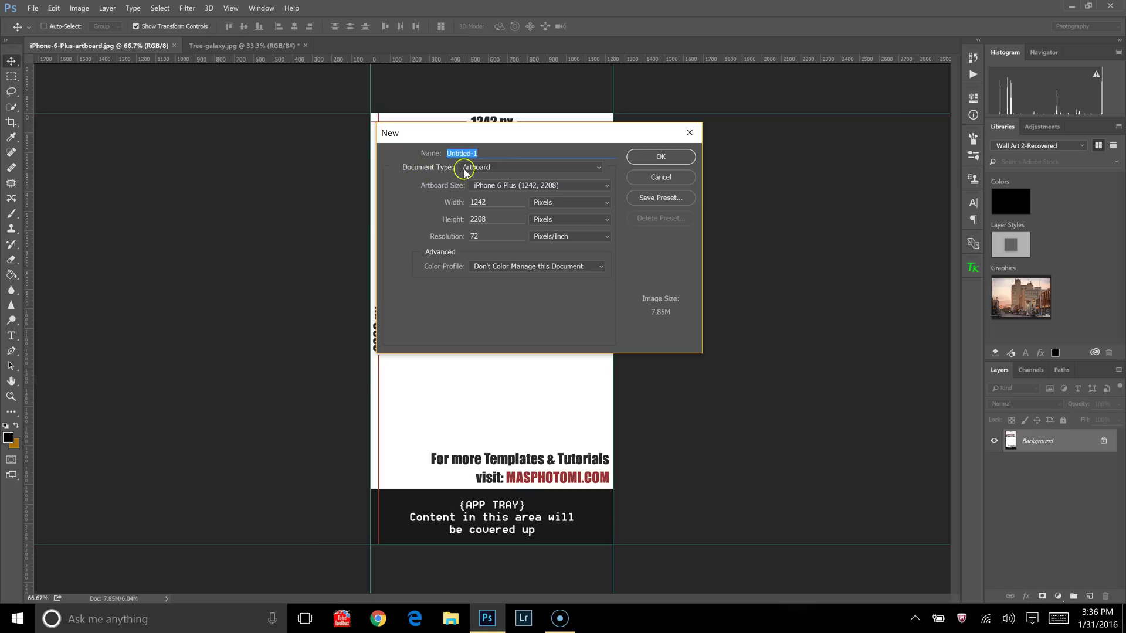
click(475, 169)
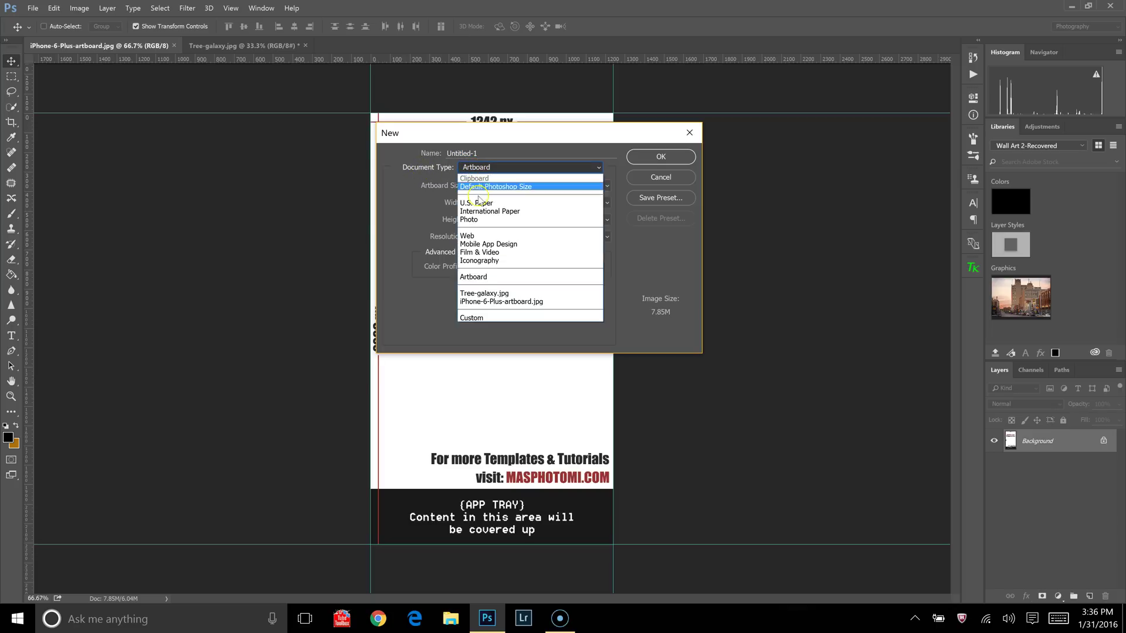
click(482, 279)
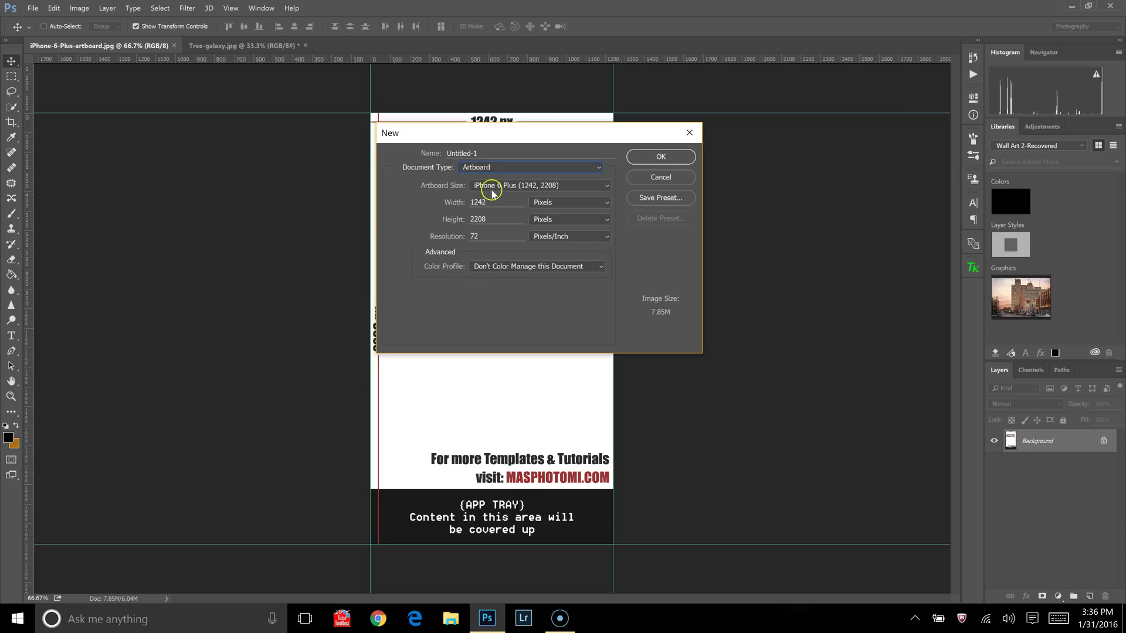
click(491, 187)
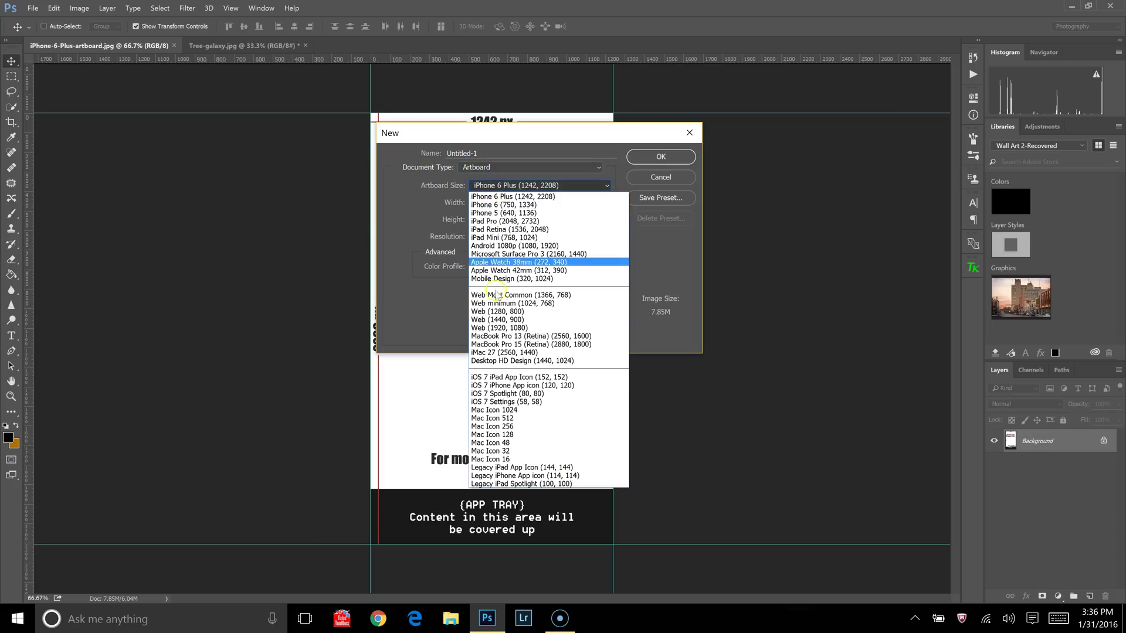
click(508, 197)
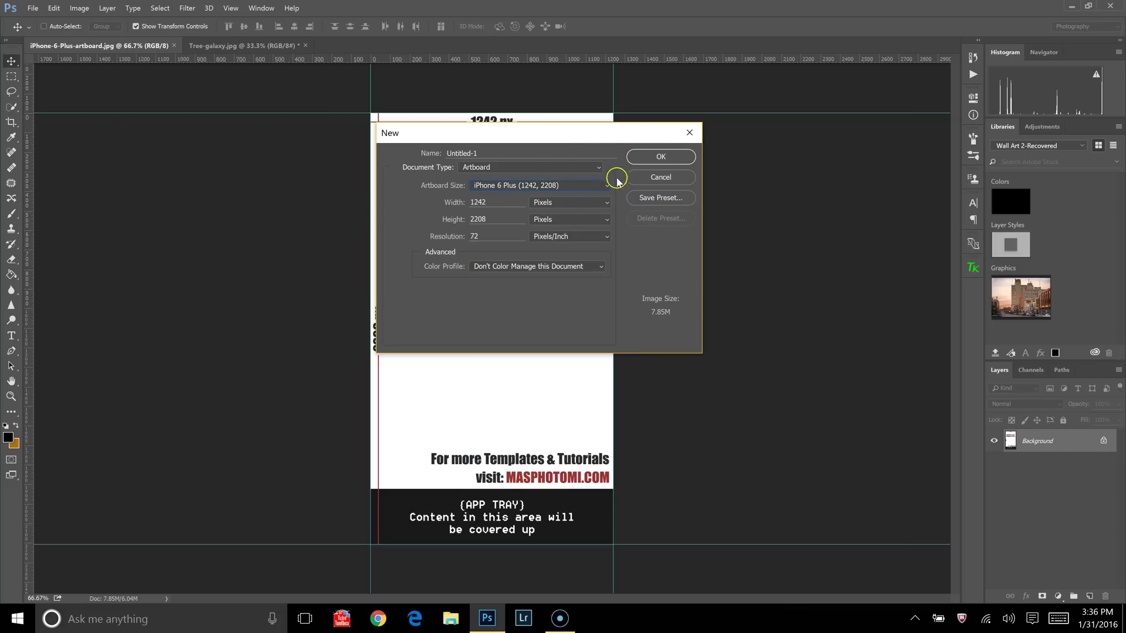
click(658, 159)
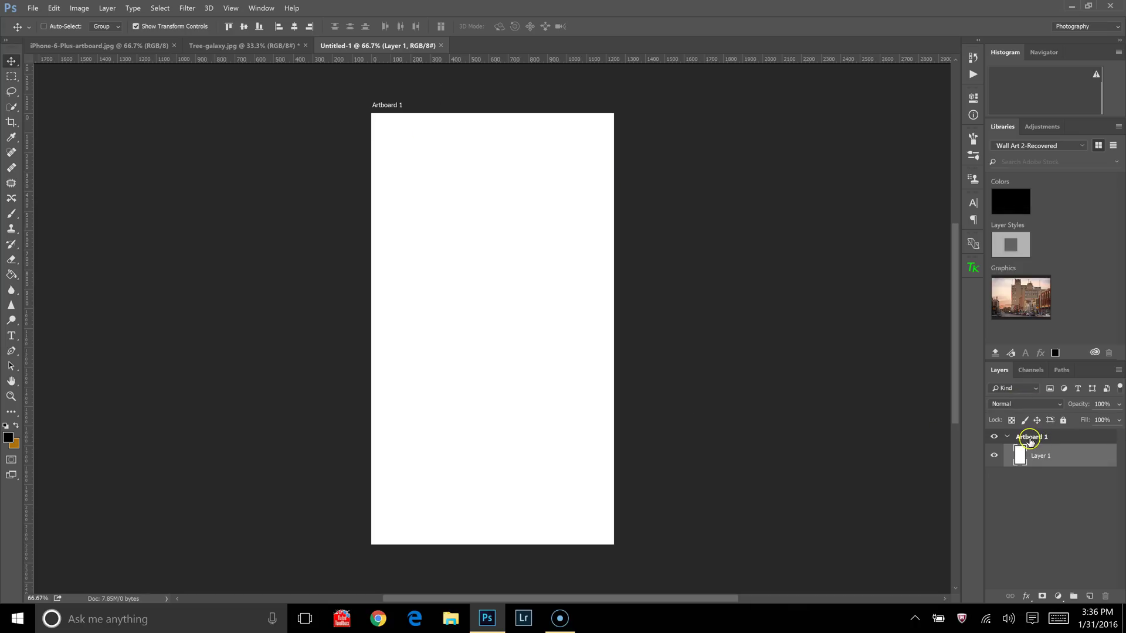
Rename Artboard 1 to 'iphone 6 plus' and pan the canvas so it sits further left.
click(1030, 441)
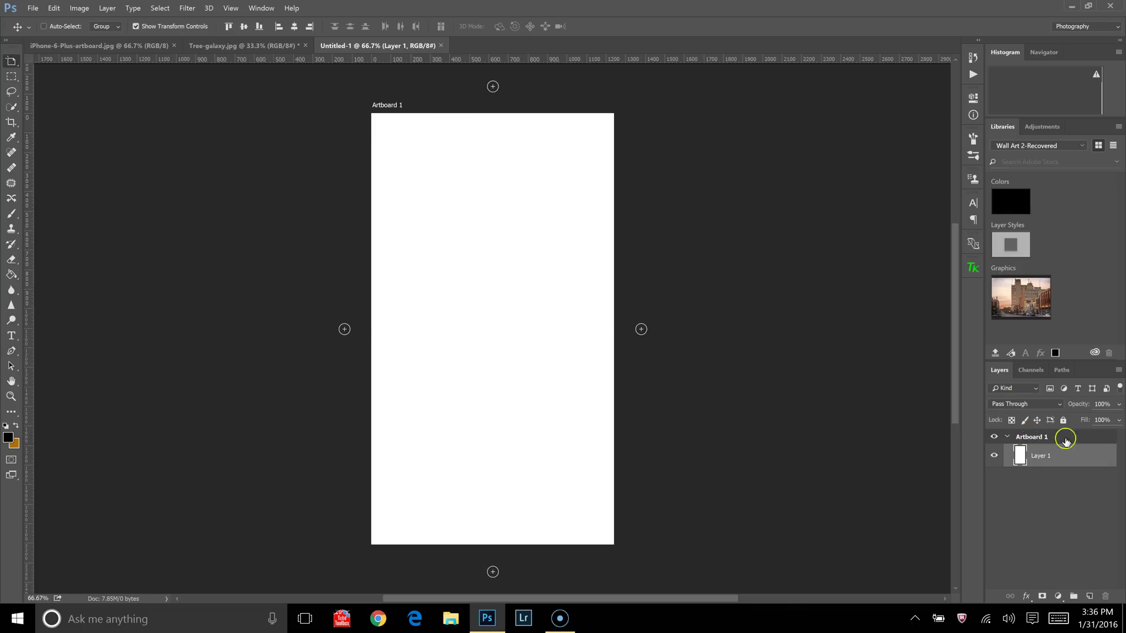
double_click(1033, 437)
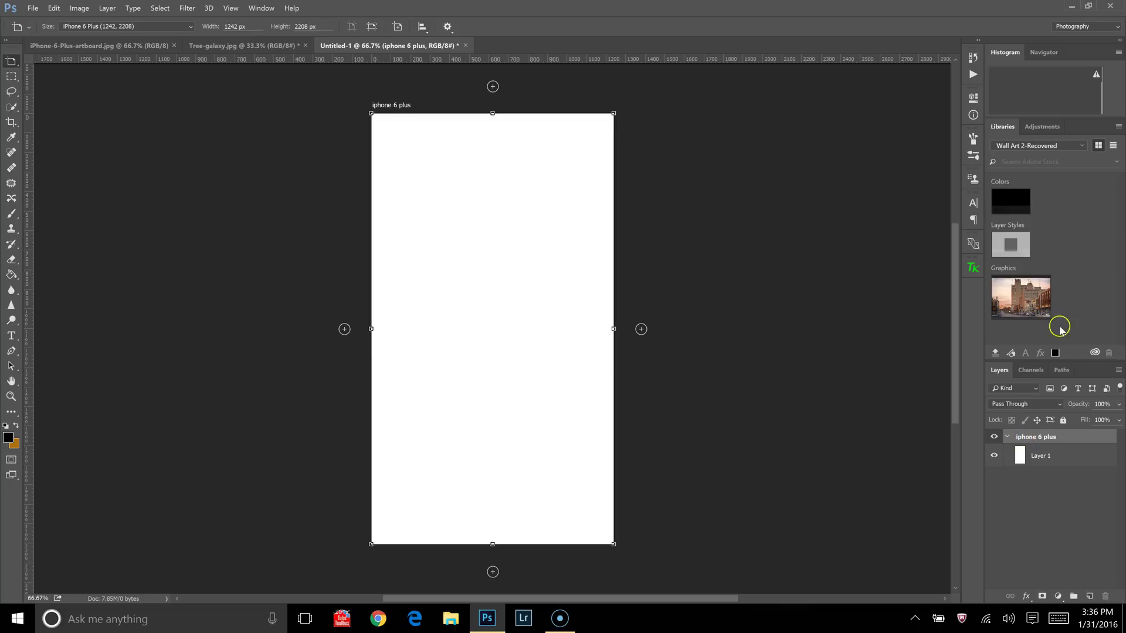
drag(535, 254, 404, 249)
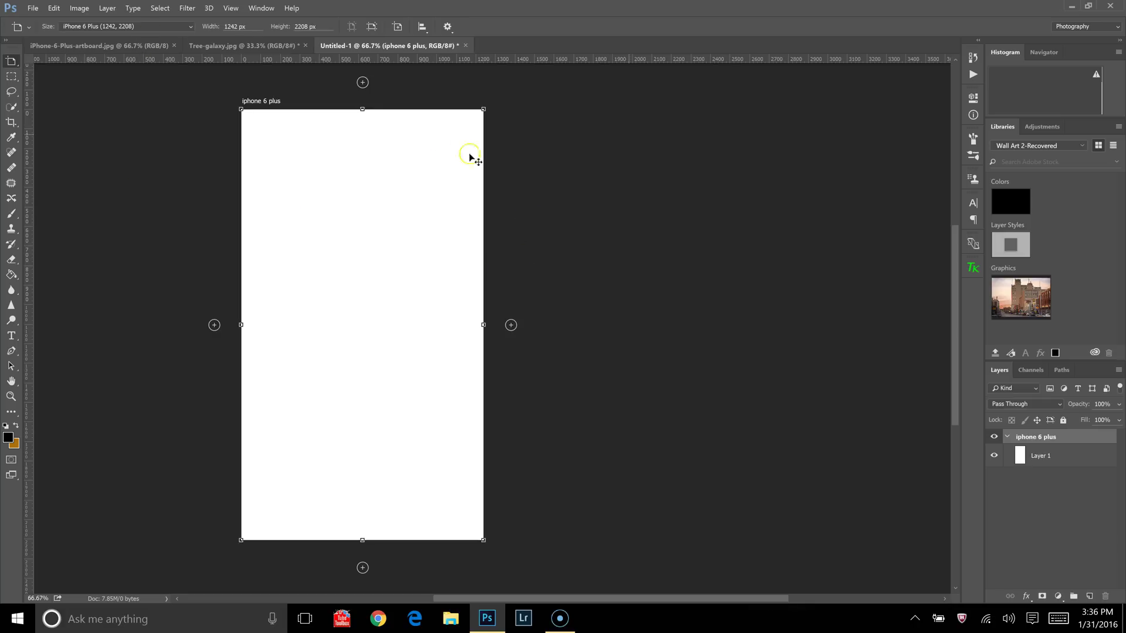
drag(539, 156, 799, 540)
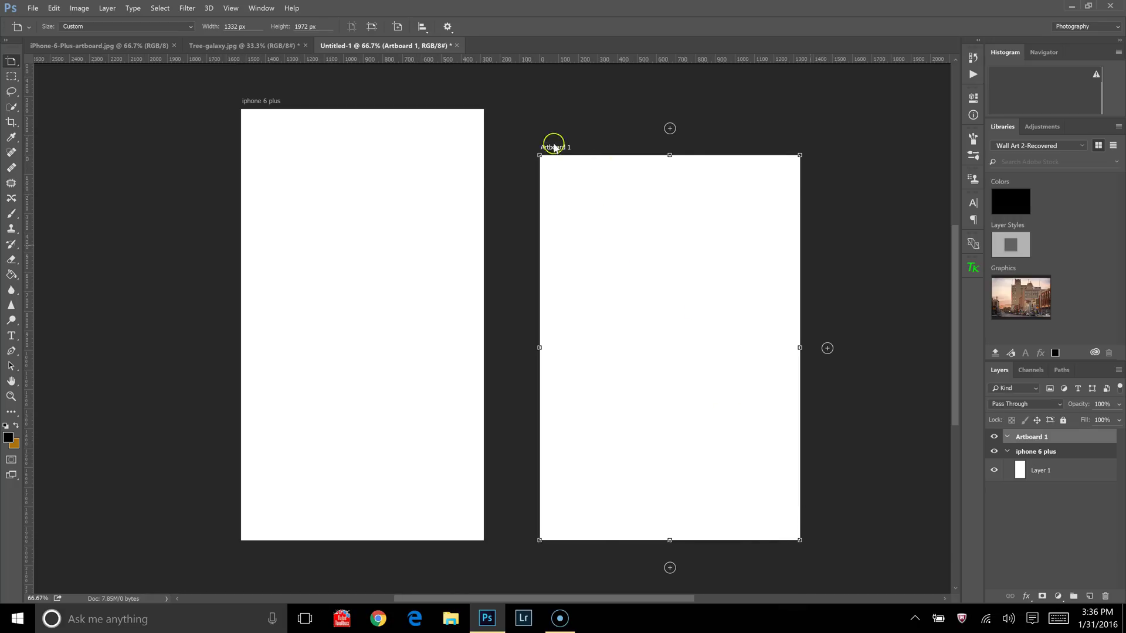
click(94, 27)
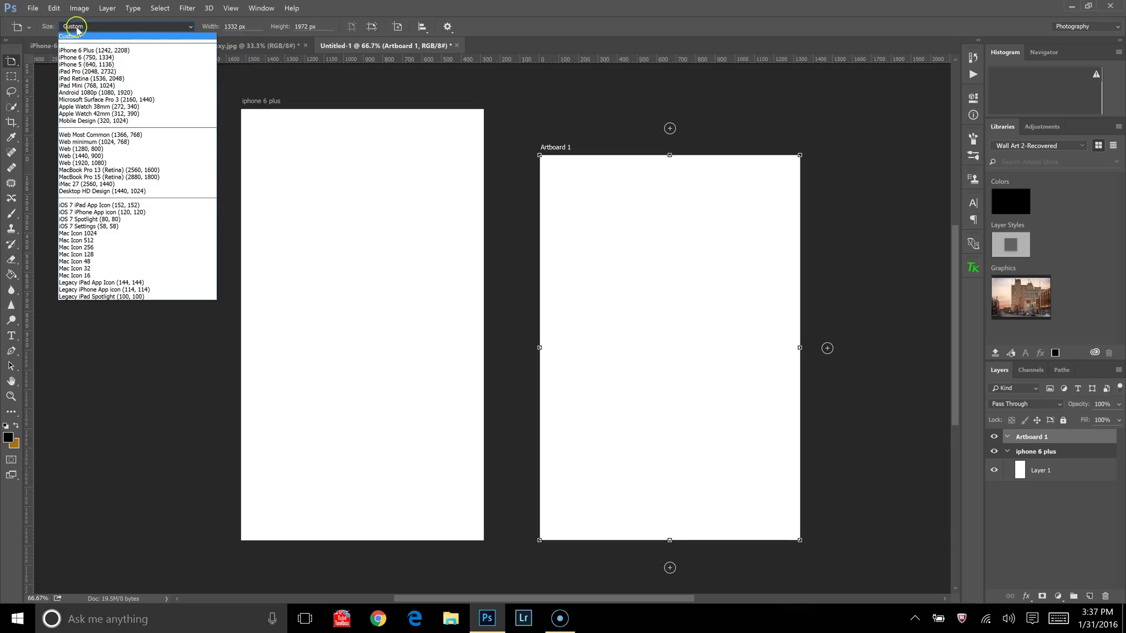
click(71, 58)
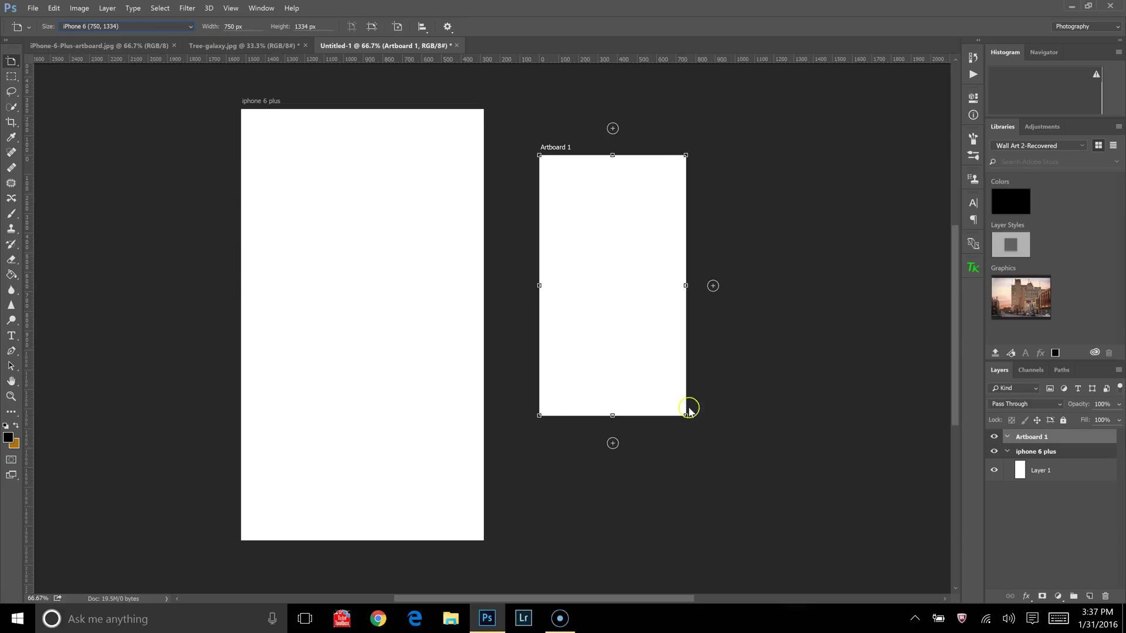
click(1036, 438)
double_click(1036, 438)
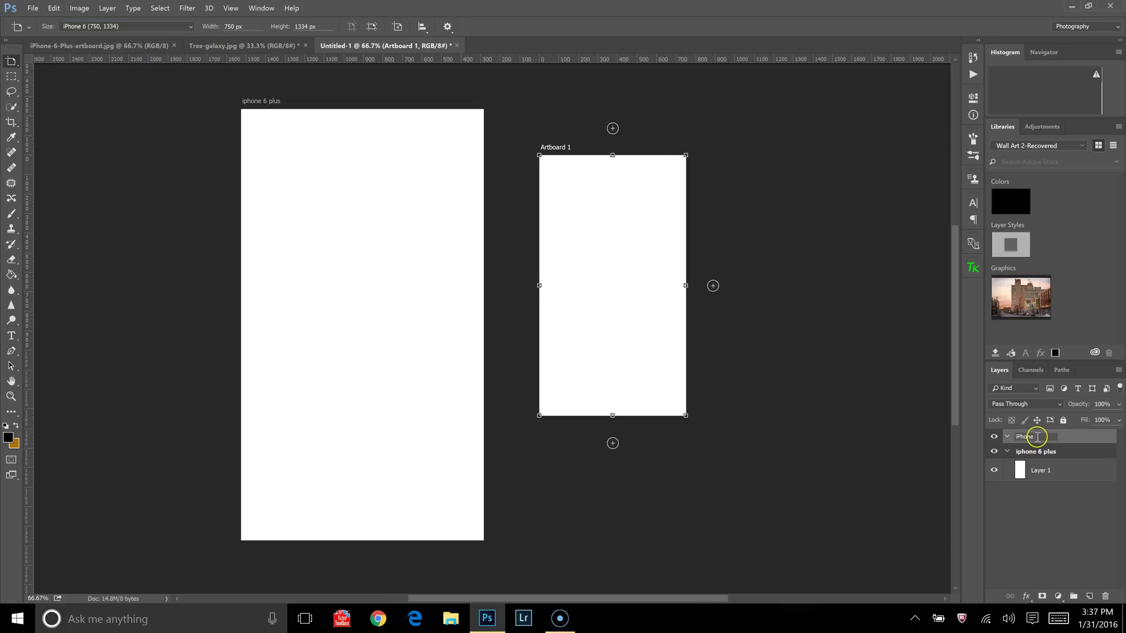
key(Return)
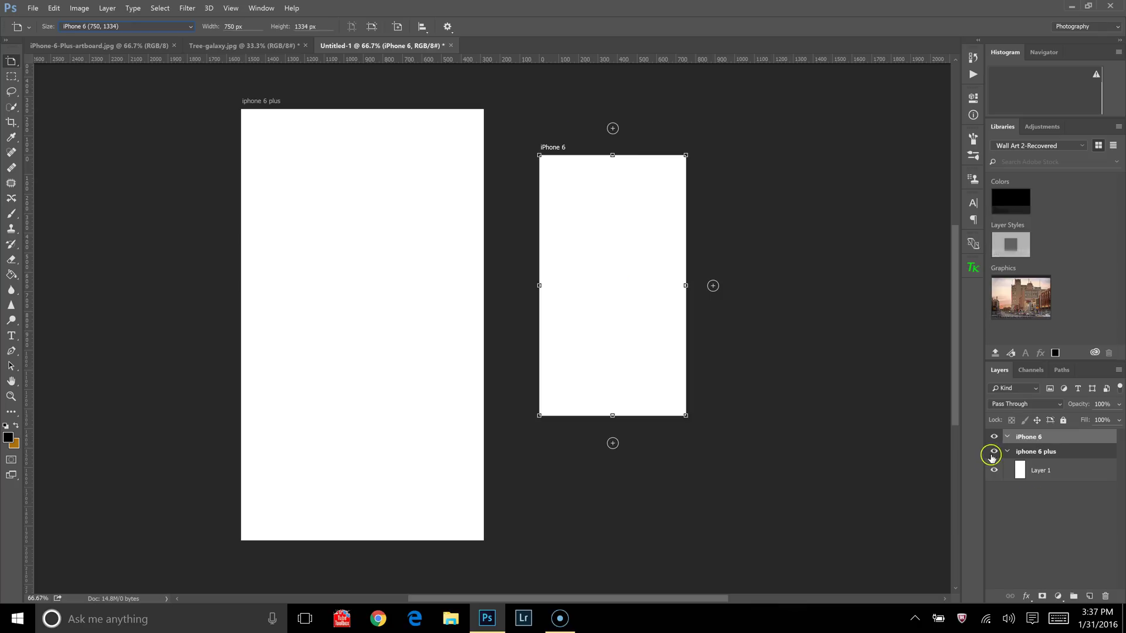
click(1039, 441)
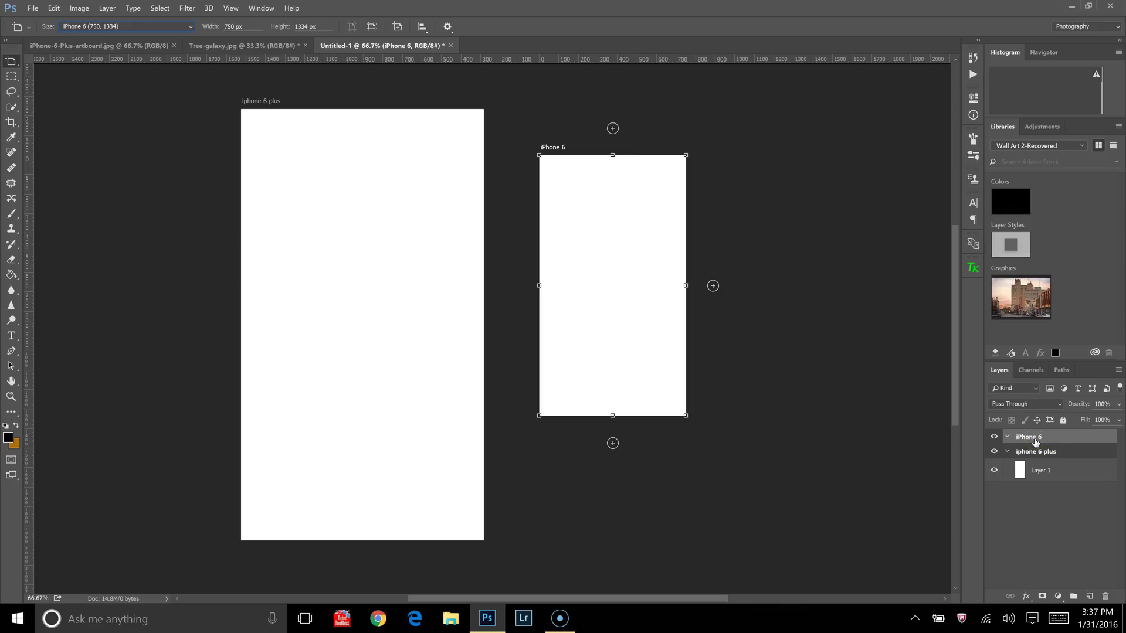
drag(1053, 438, 1105, 597)
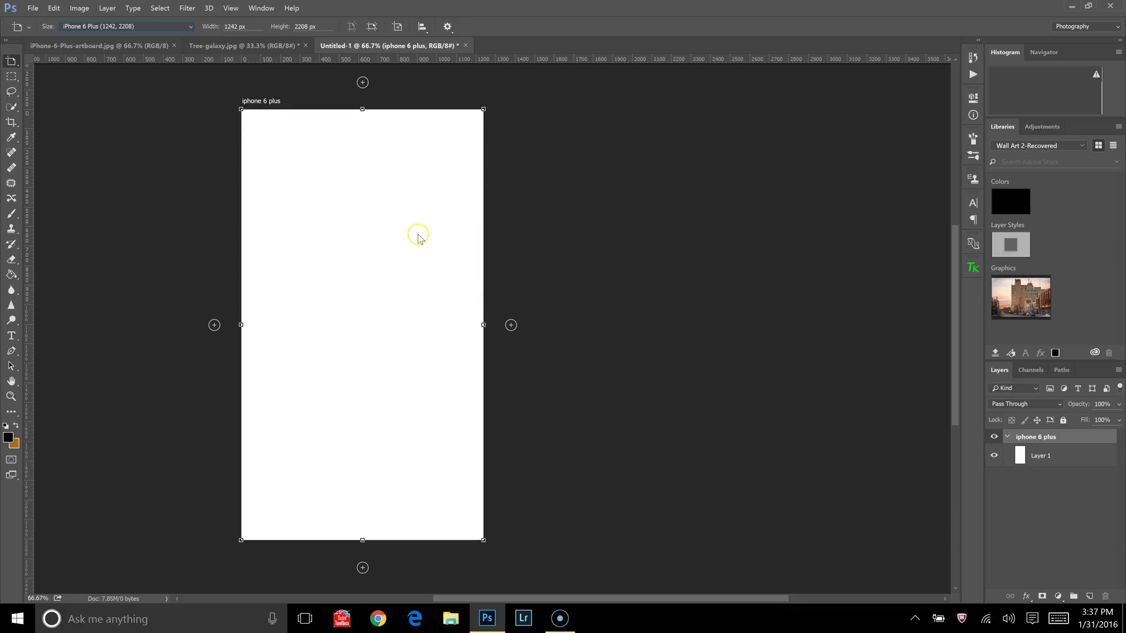
Drag the Tree-galaxy.jpg photo onto the iphone 6 plus artboard as Layer 2.
click(222, 46)
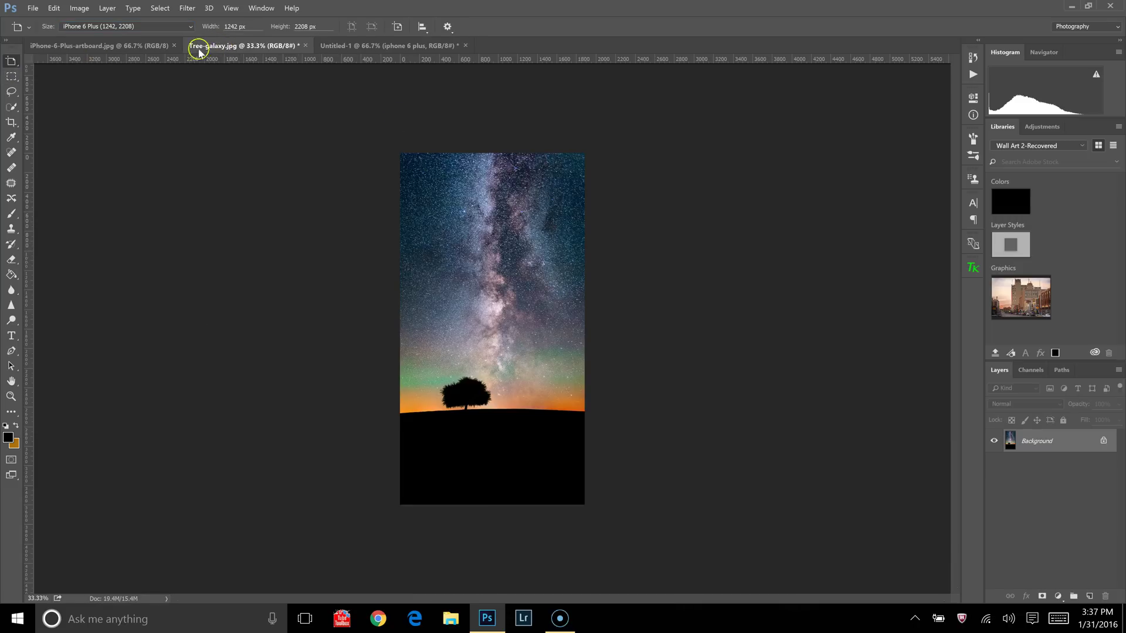
drag(11, 64, 59, 63)
drag(225, 58, 361, 80)
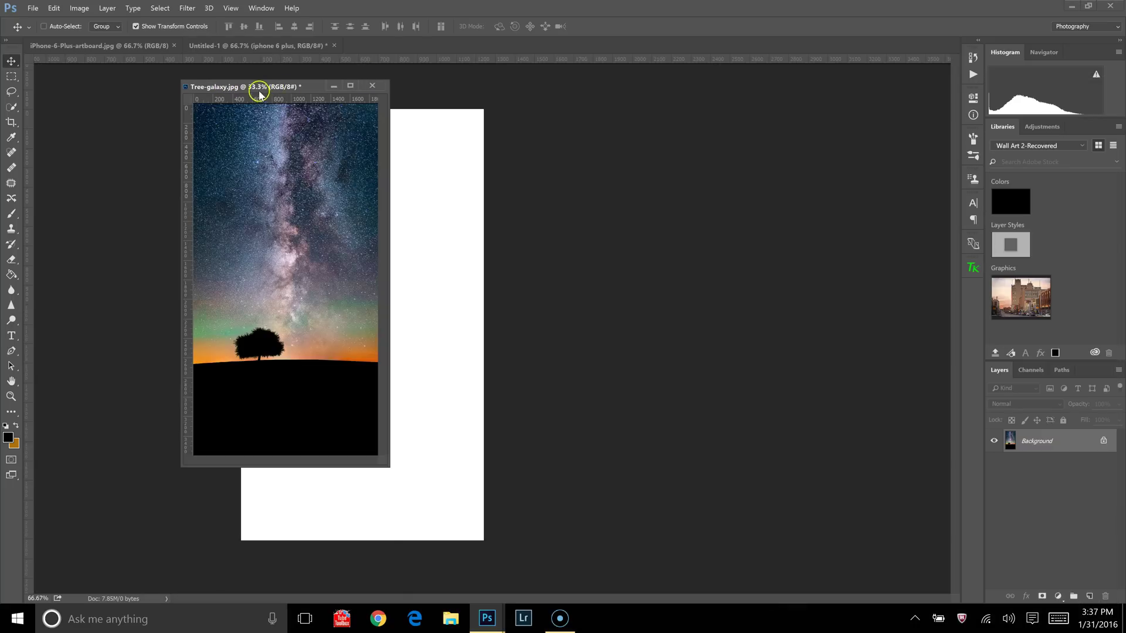
drag(258, 88, 309, 182)
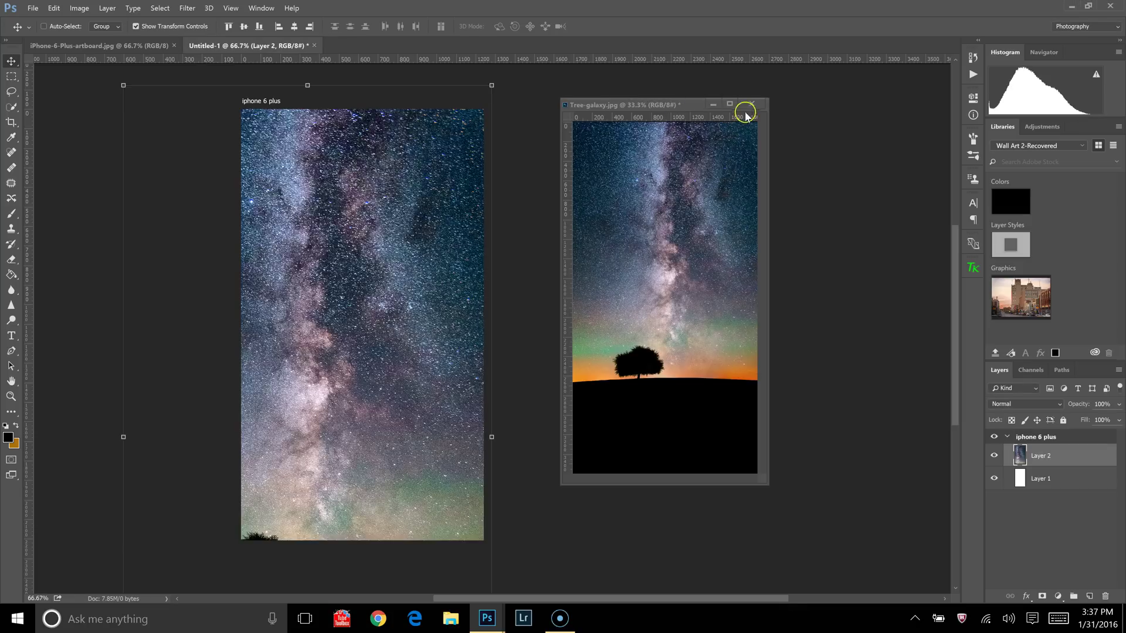
Scale the galaxy photo to 68.5%, align it to the artboard top, and view at 66.7%.
click(713, 107)
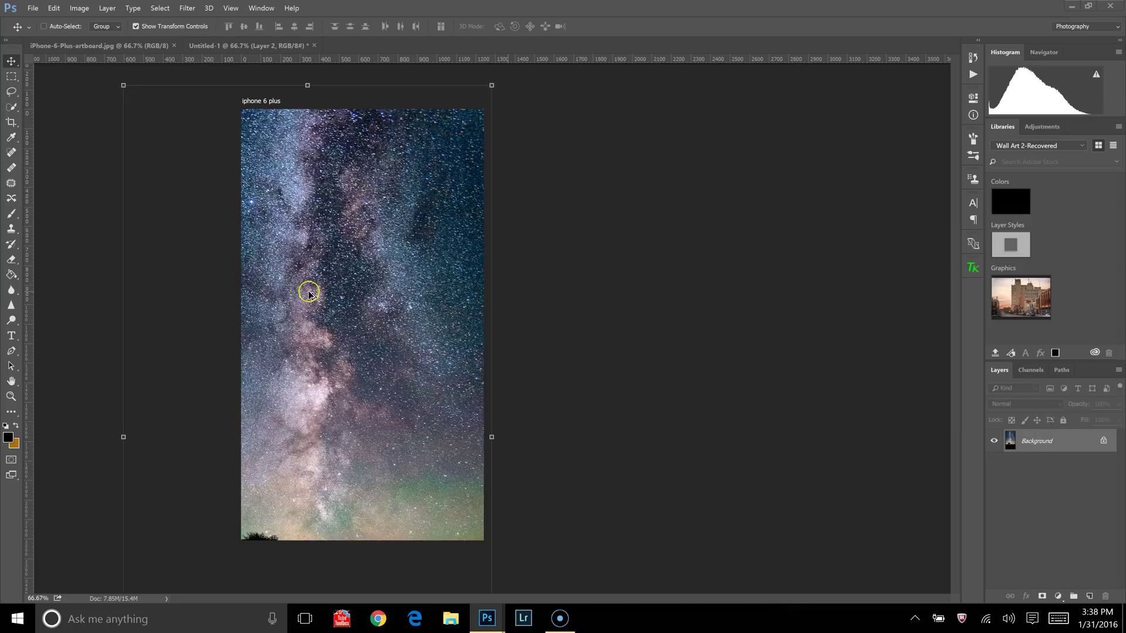
key(ctrl+minus)
key(ctrl+minus)
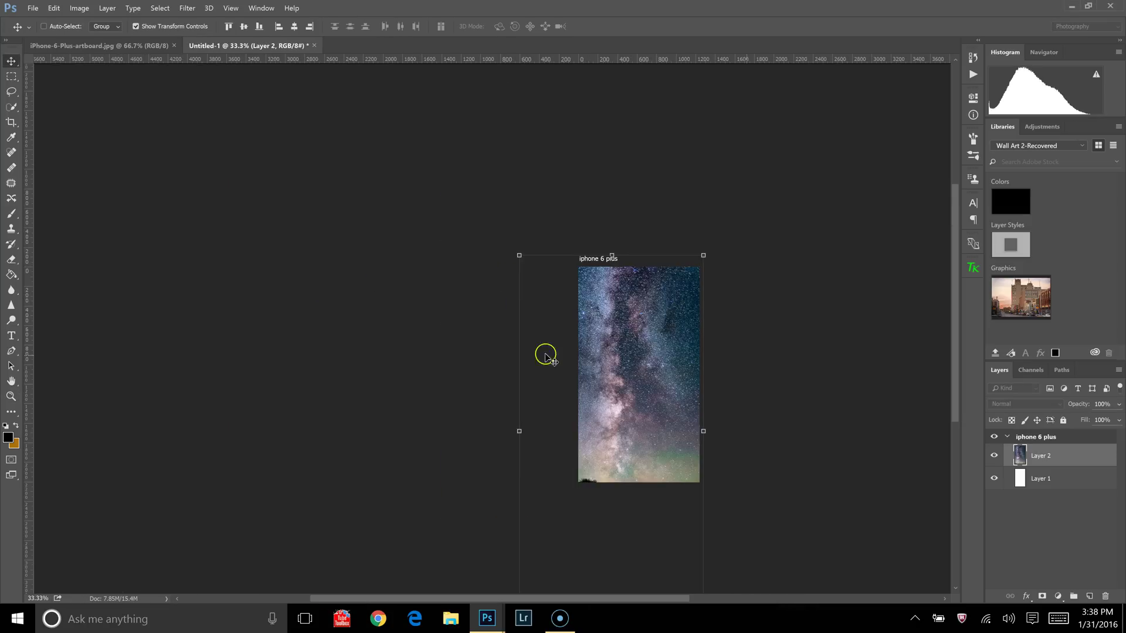
drag(521, 255, 617, 364)
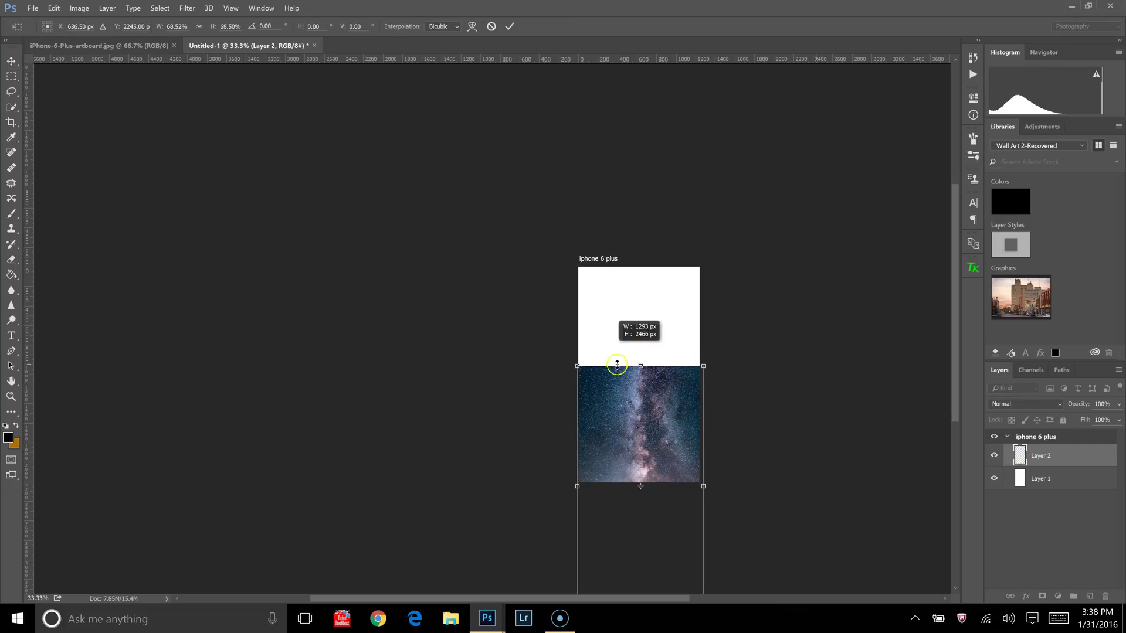
drag(635, 401, 636, 301)
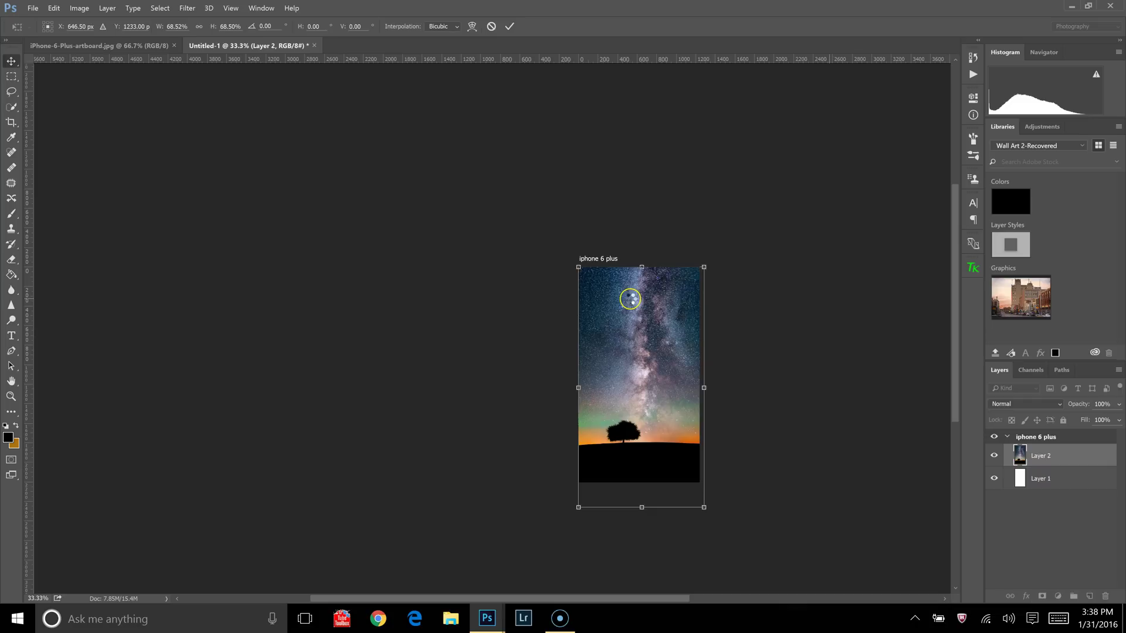
key(Return)
key(z)
click(669, 364)
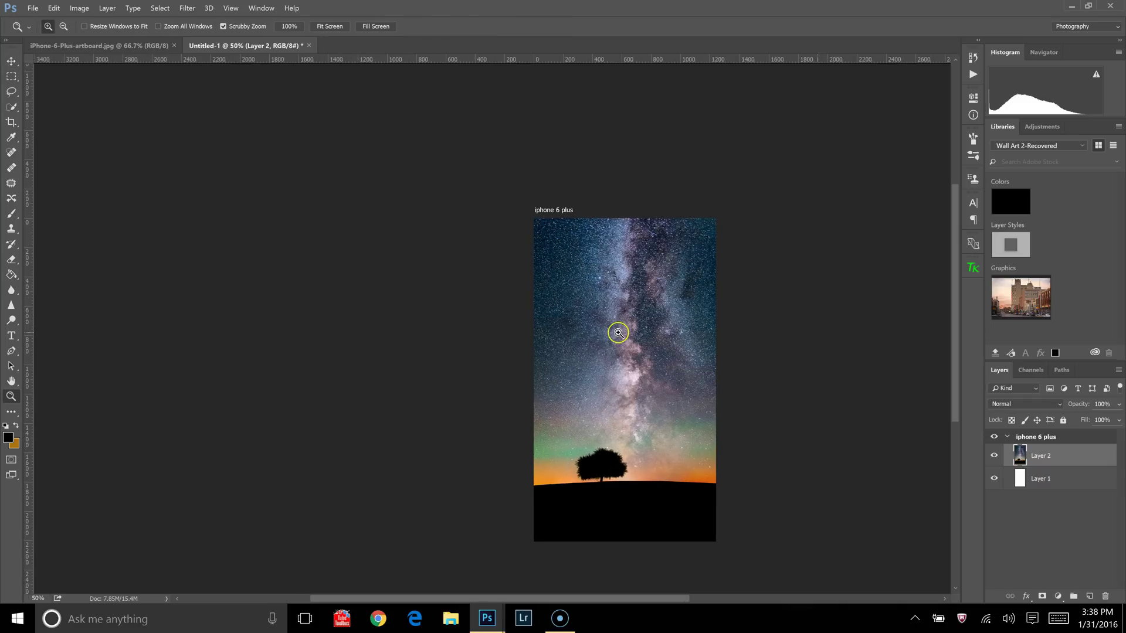
click(606, 319)
drag(518, 292, 397, 241)
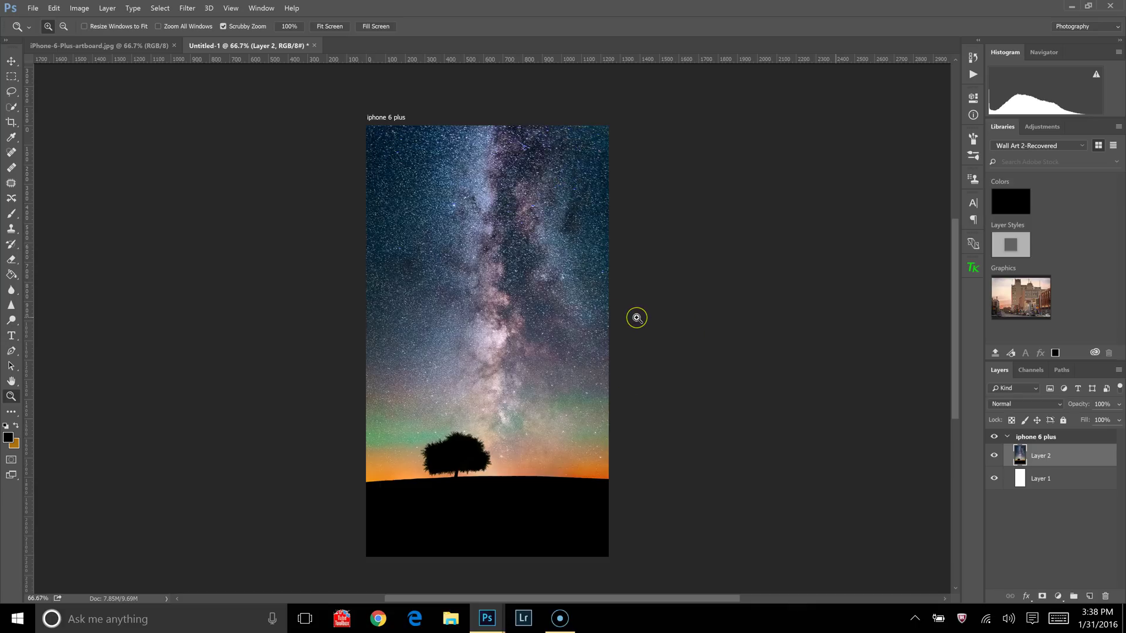
Drag the iPhone-6-Plus-artboard.jpg template onto the artboard as Layer 3 over the photo.
click(11, 61)
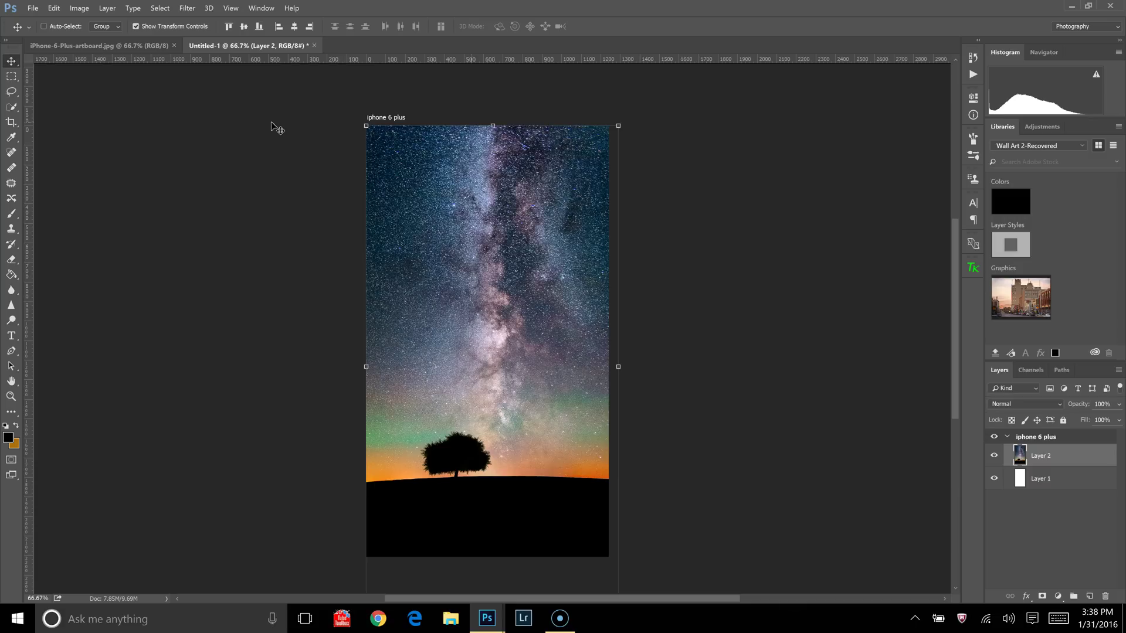
click(88, 45)
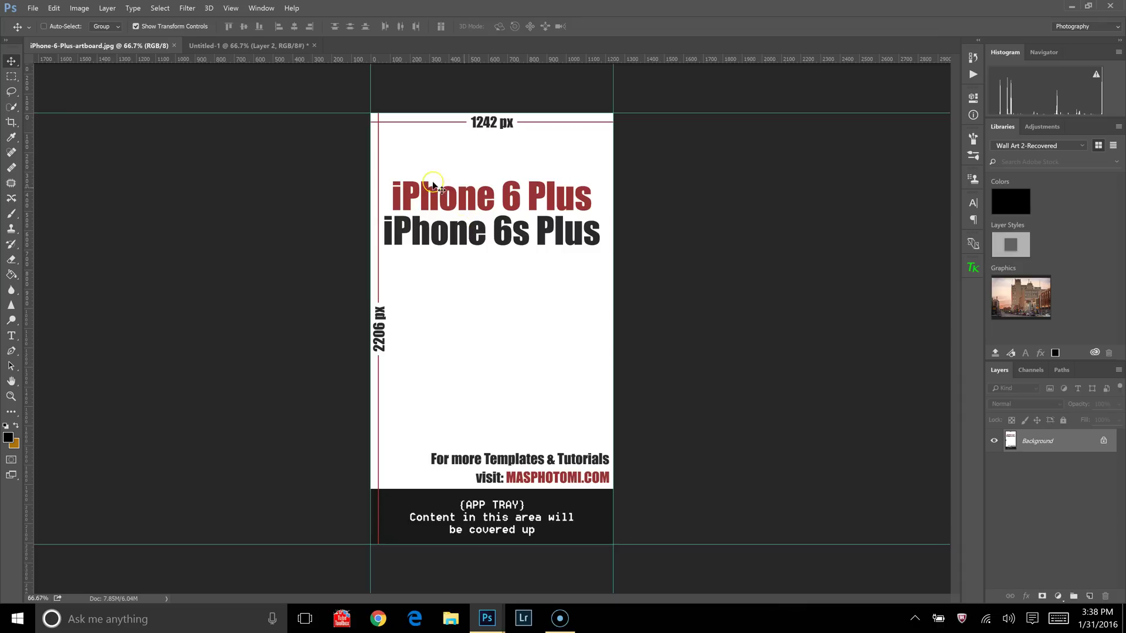
drag(117, 47, 334, 163)
drag(472, 189, 459, 197)
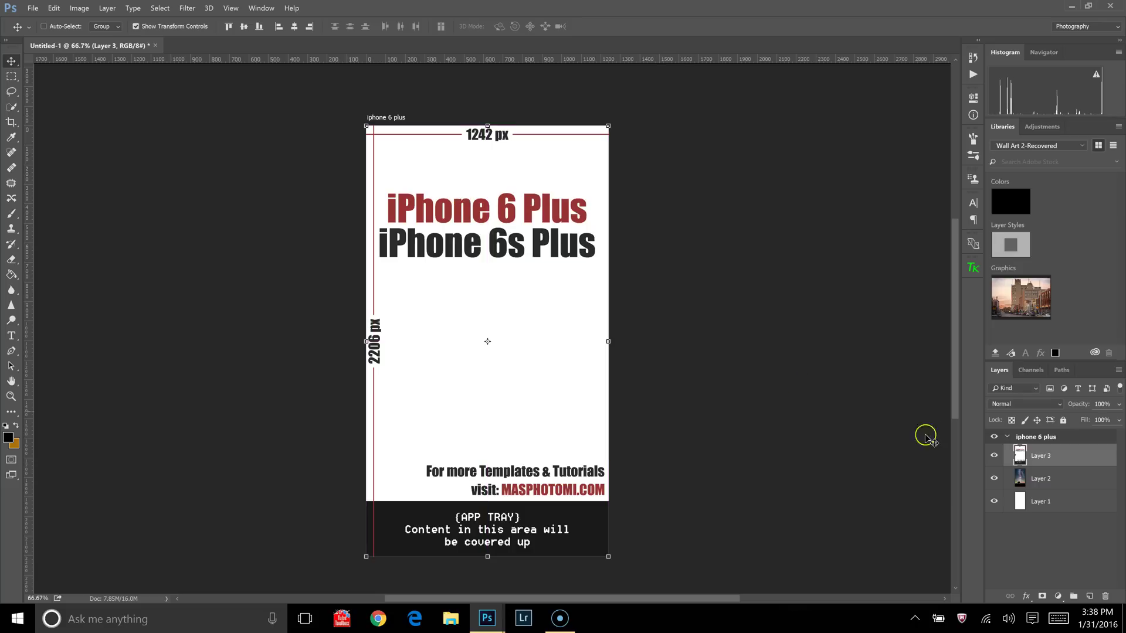
Lower the Layer 3 template's opacity to 50%, then hide that layer.
click(1119, 405)
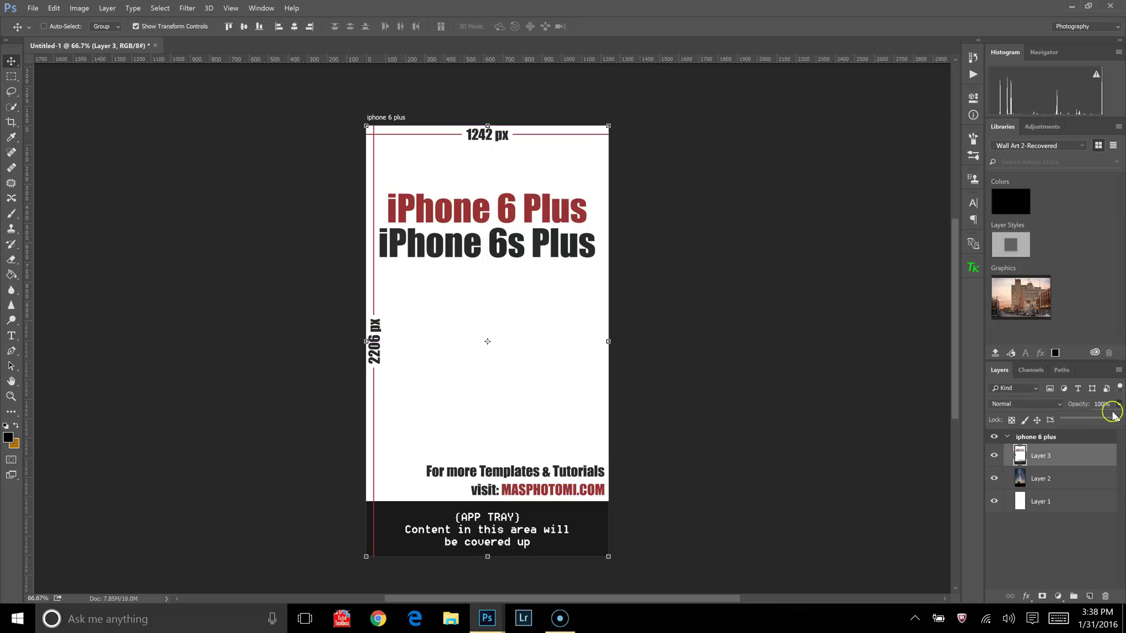
drag(1103, 419, 1091, 421)
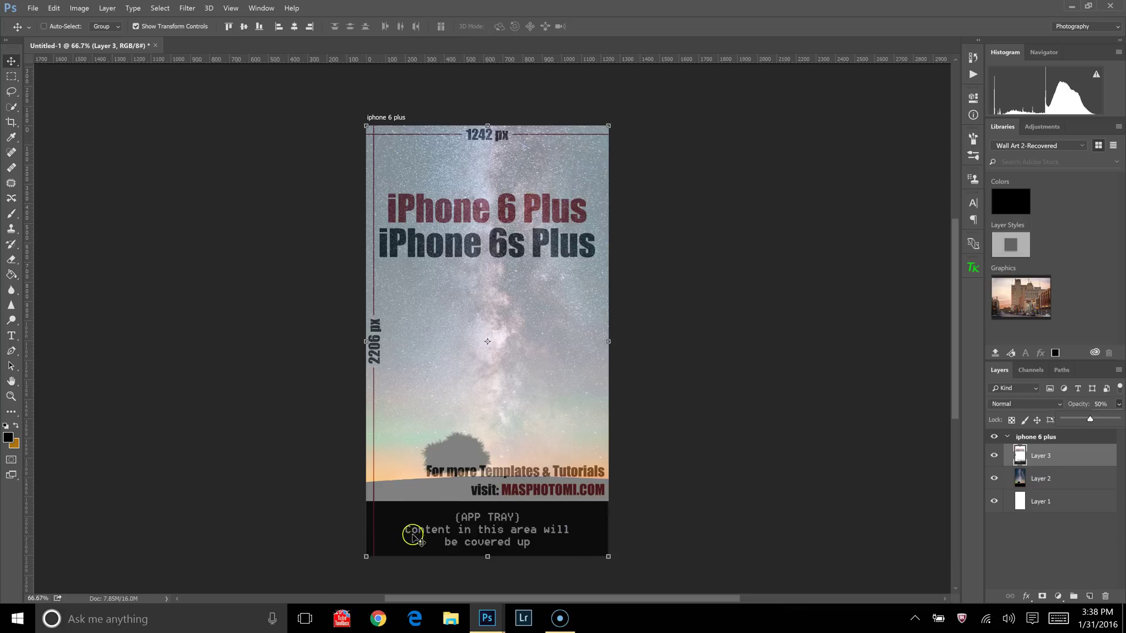
click(993, 455)
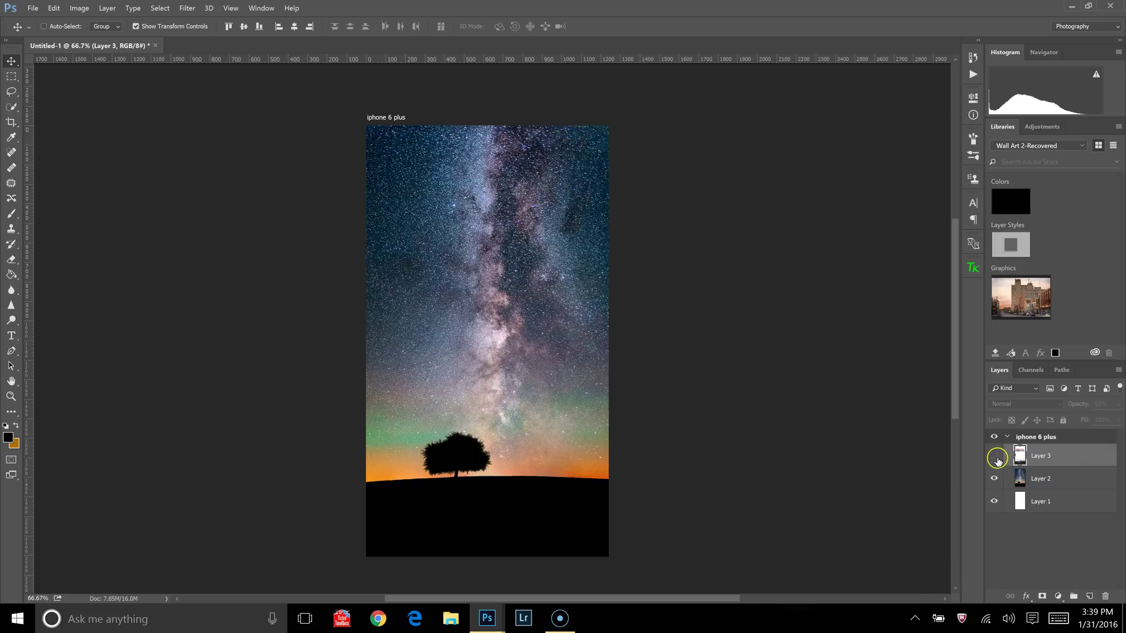
click(993, 455)
click(995, 455)
click(994, 458)
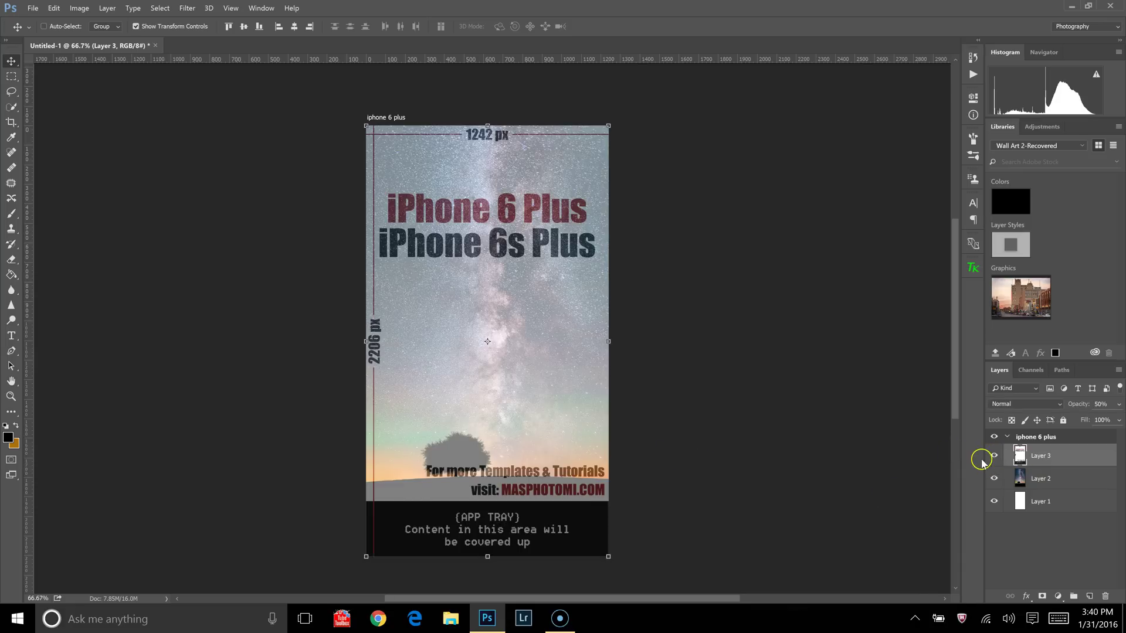
click(994, 456)
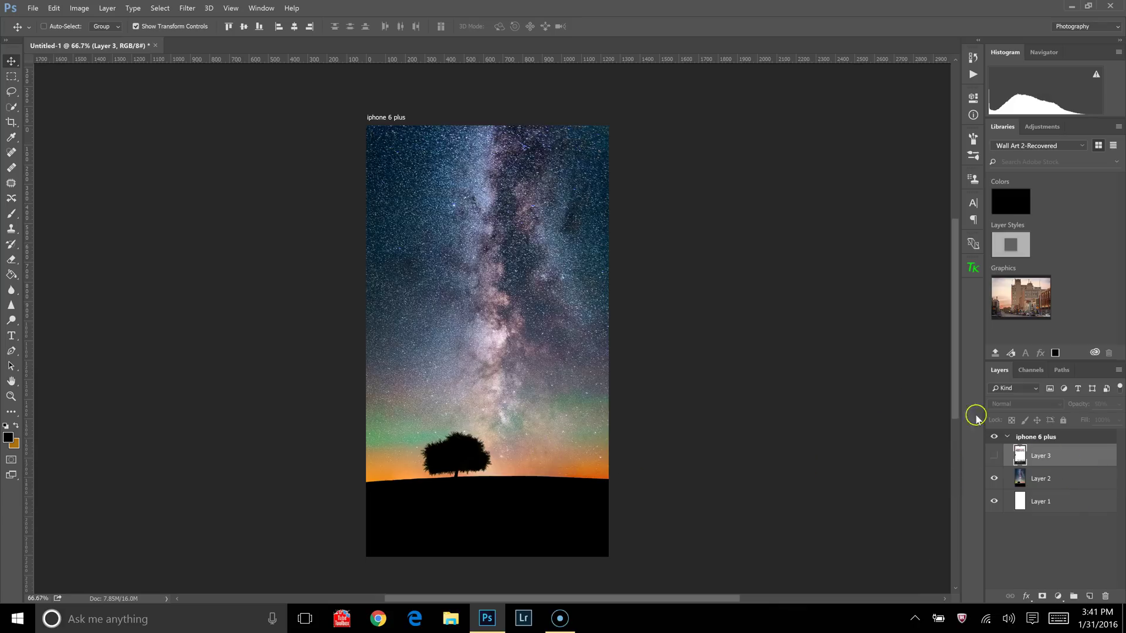
Zoom in on the artboard top and show the template at 100% opacity.
key(z)
drag(484, 505, 878, 439)
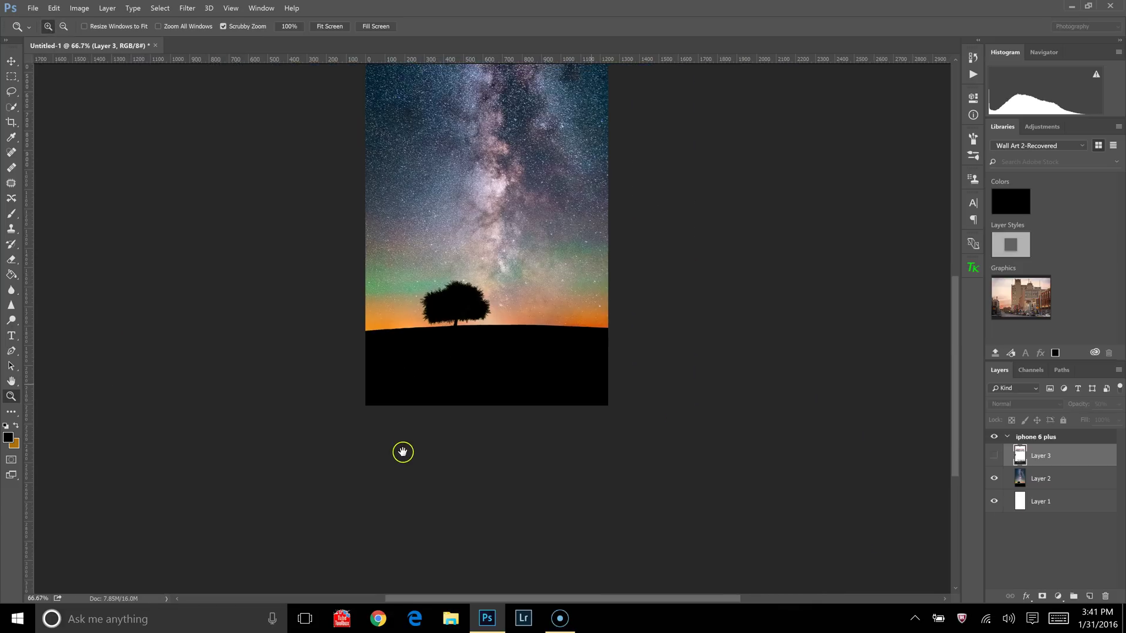
drag(402, 452, 447, 470)
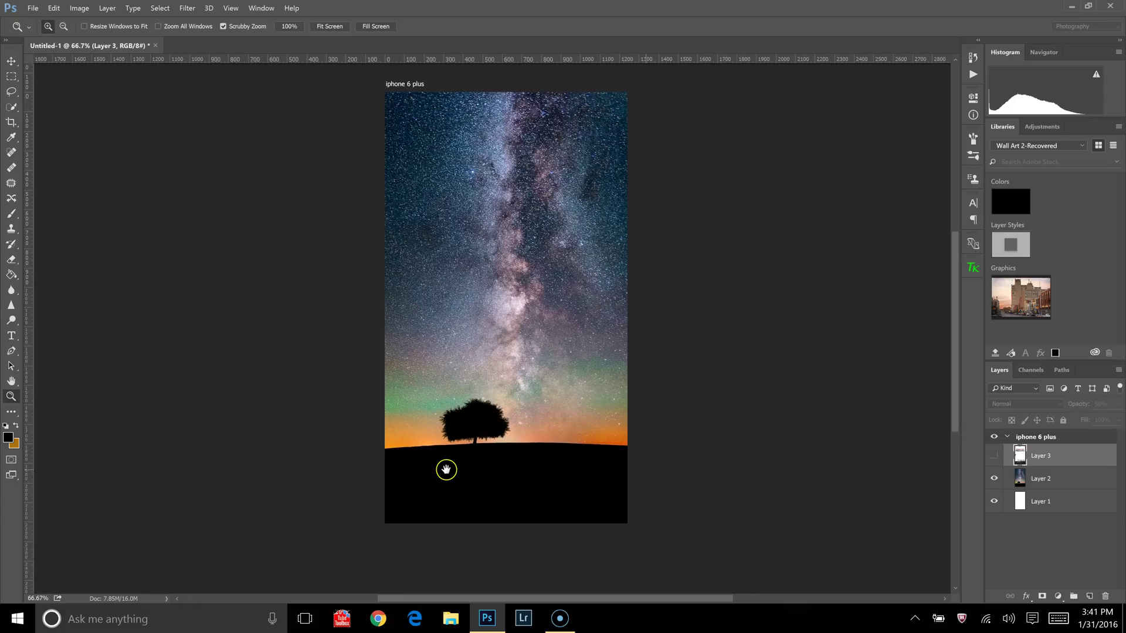
click(994, 456)
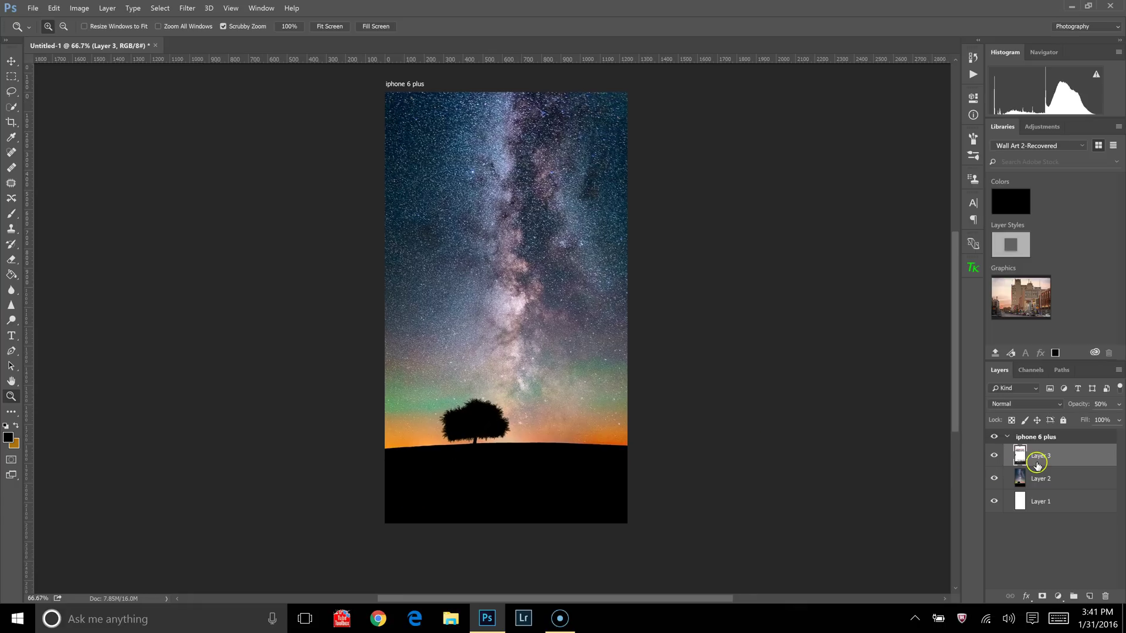
click(1116, 404)
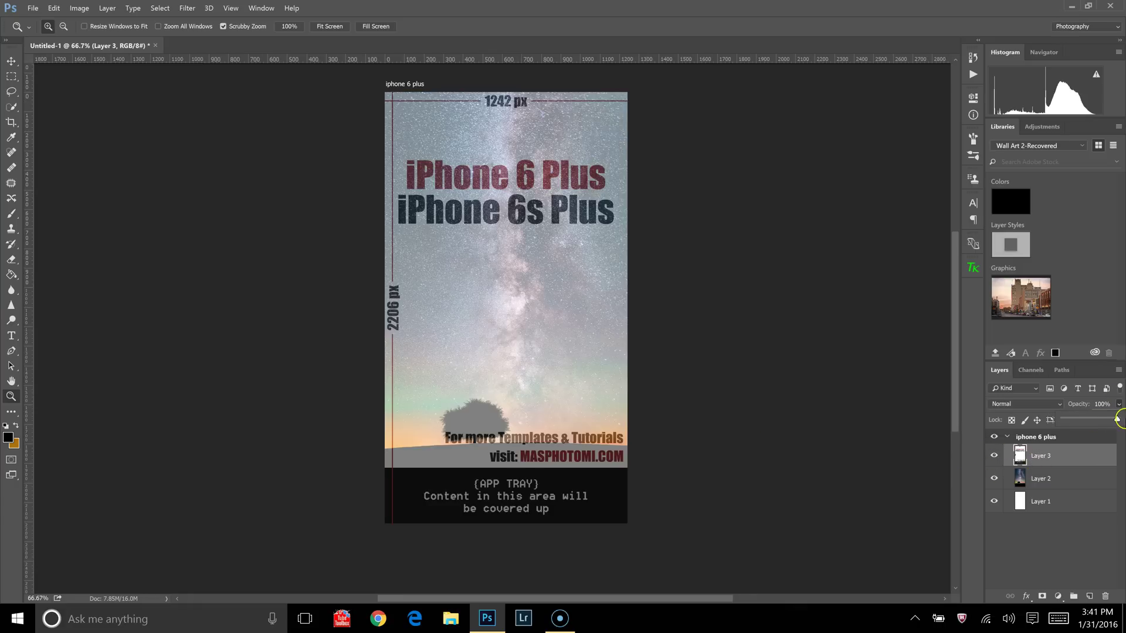
drag(1117, 419, 1118, 420)
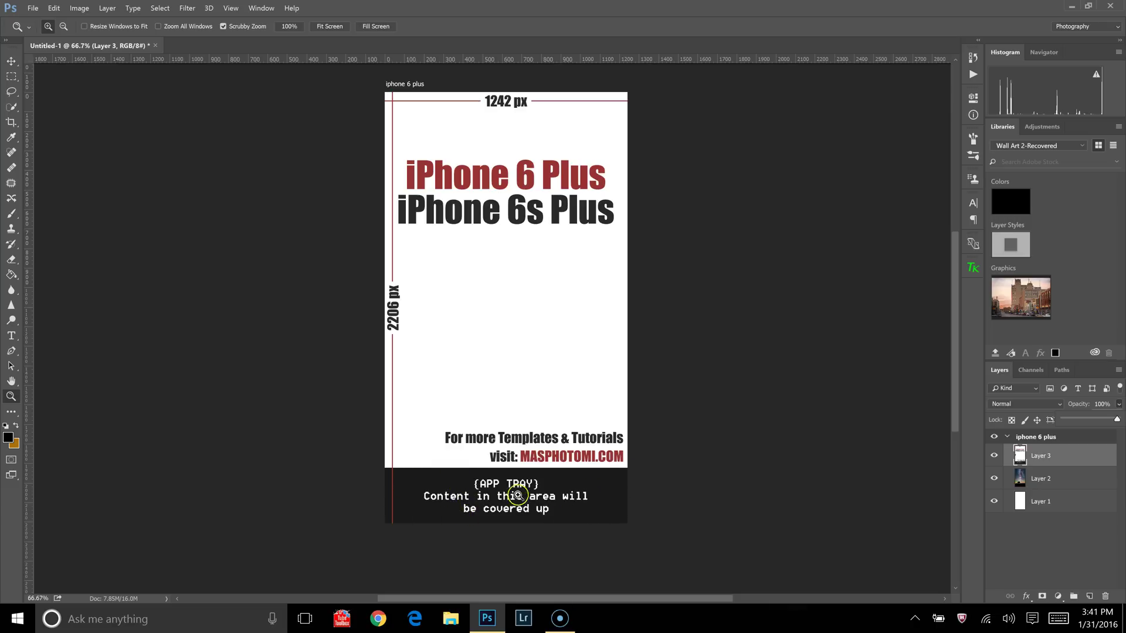
Toggle the template overlay on and off to compare, zooming out to 50%.
click(992, 460)
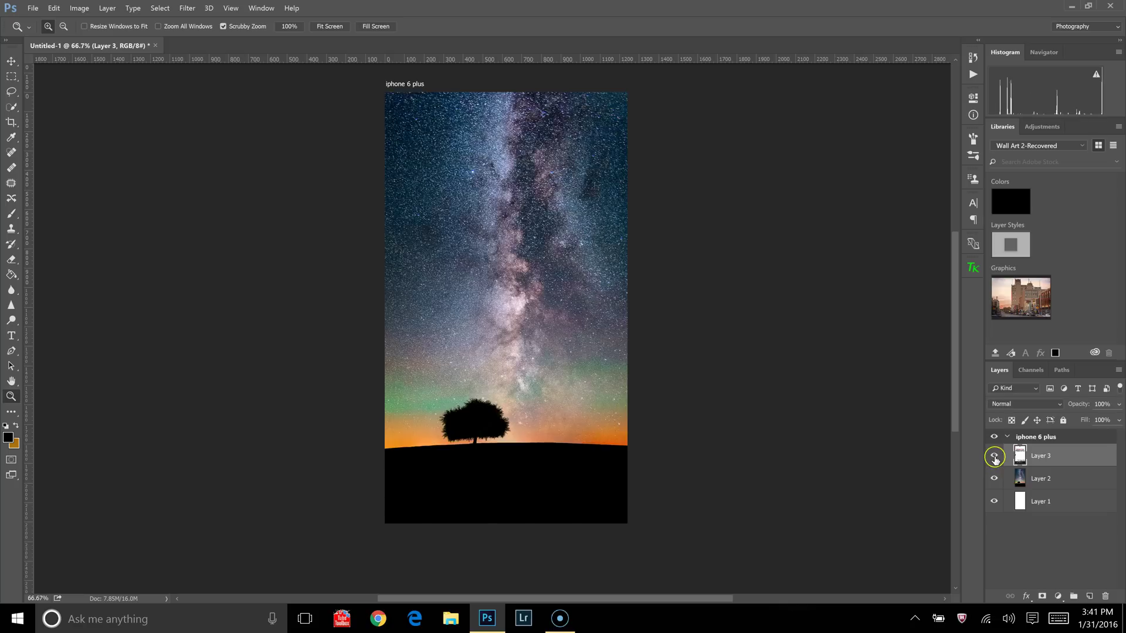
click(994, 458)
click(994, 458)
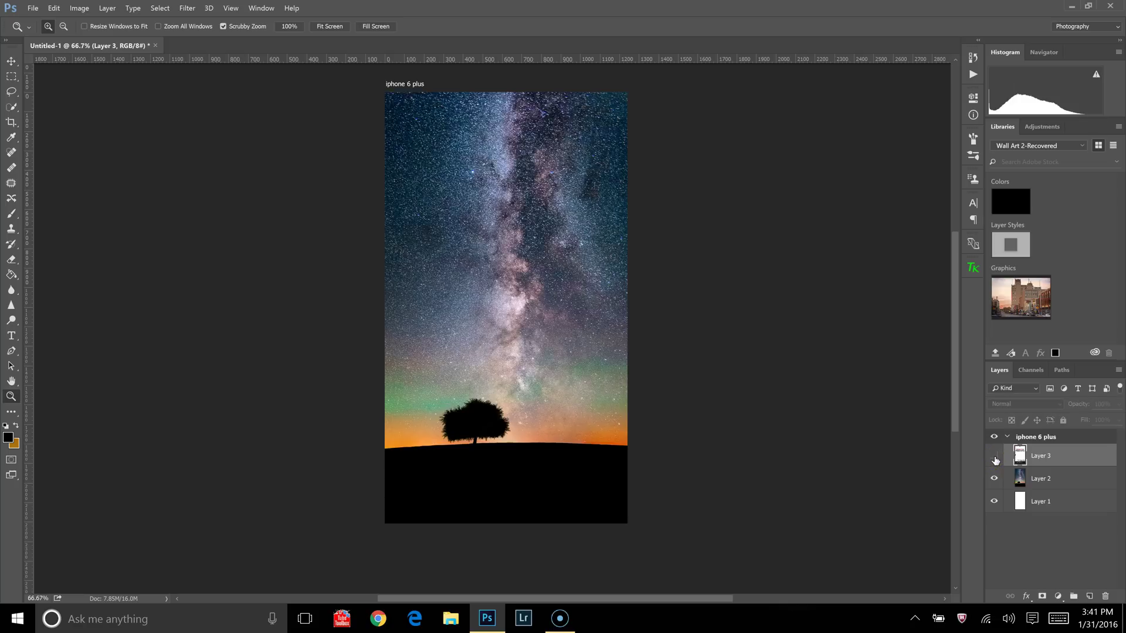
click(993, 458)
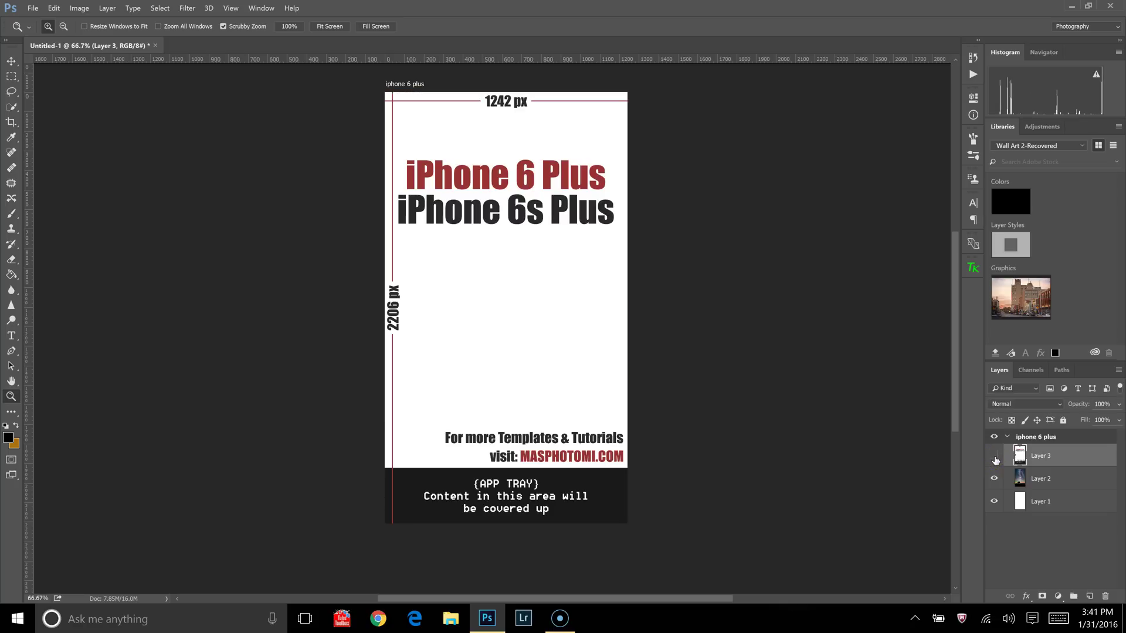
click(994, 458)
click(994, 456)
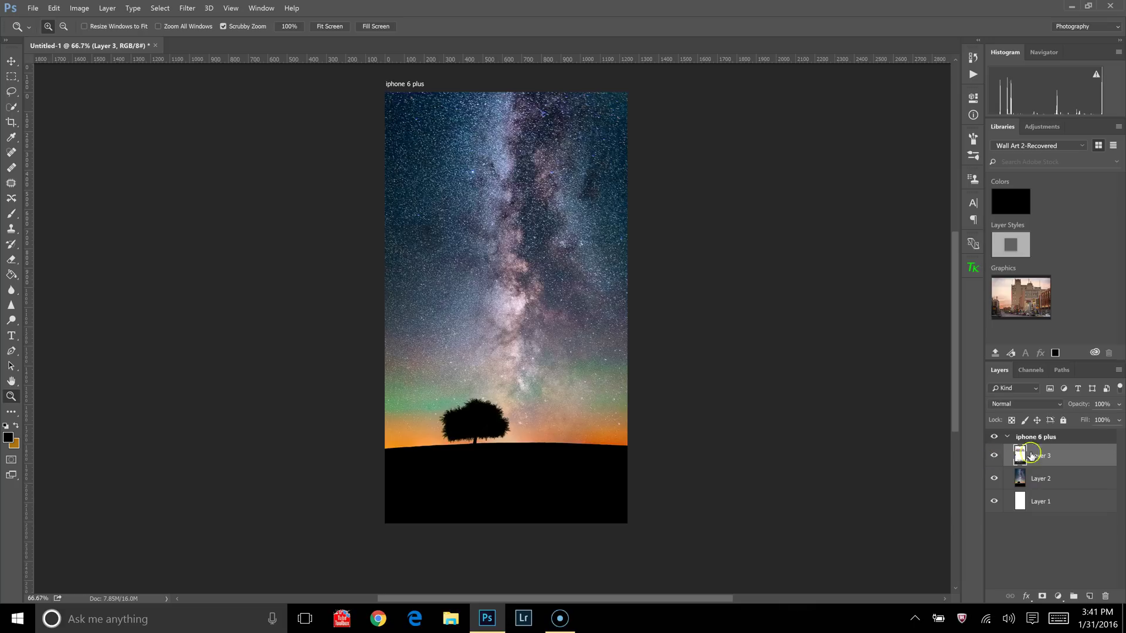
key(alt)
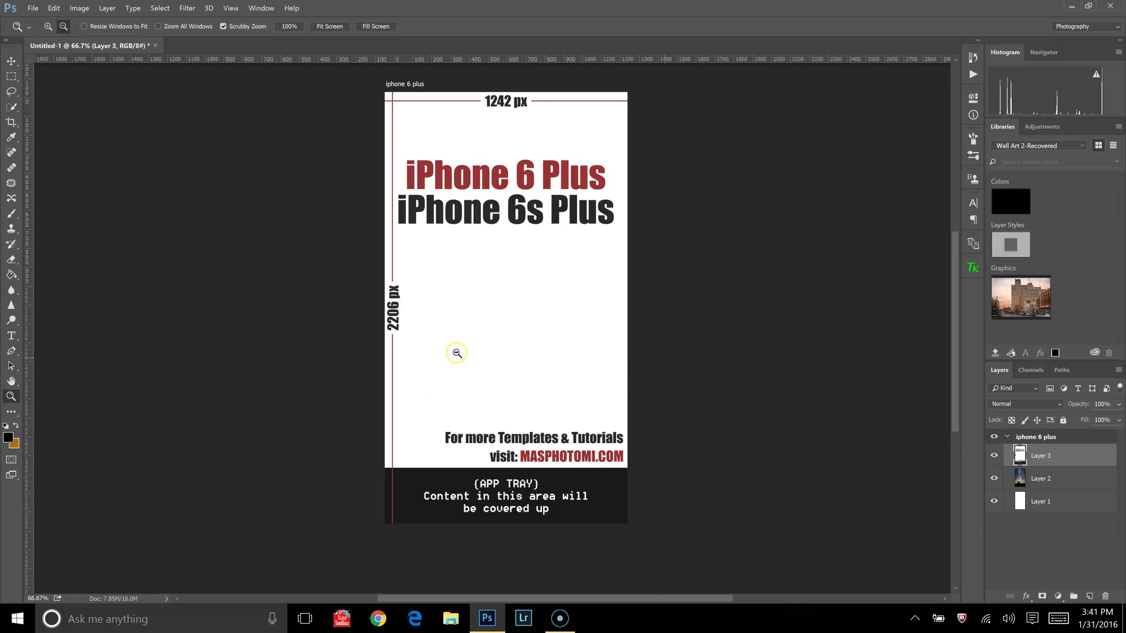
alt+click(457, 353)
click(993, 456)
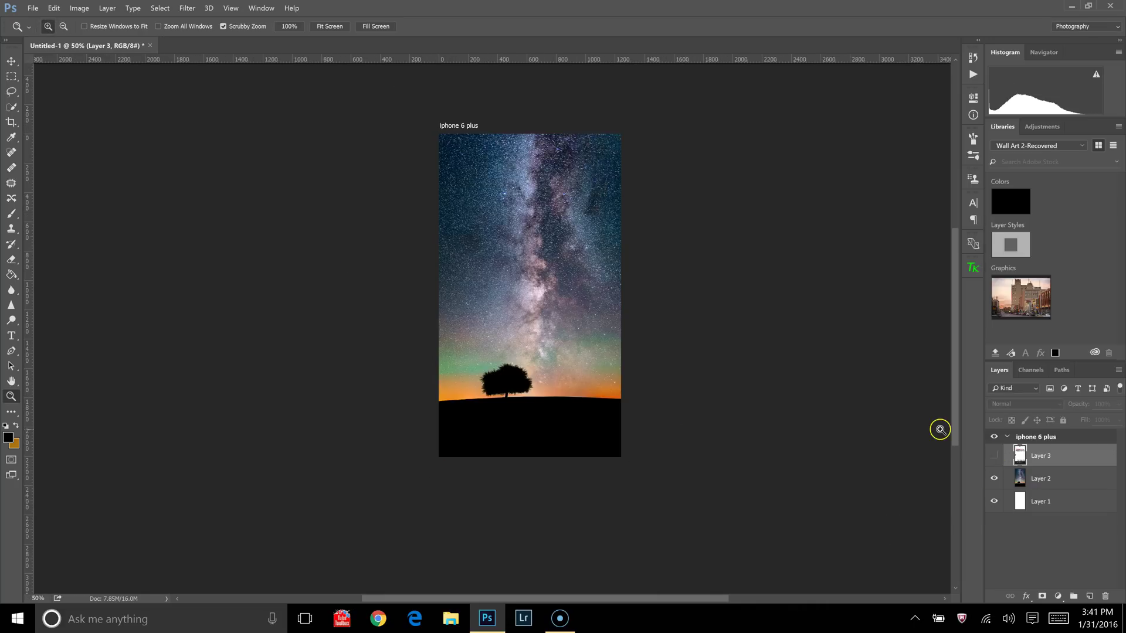
click(994, 456)
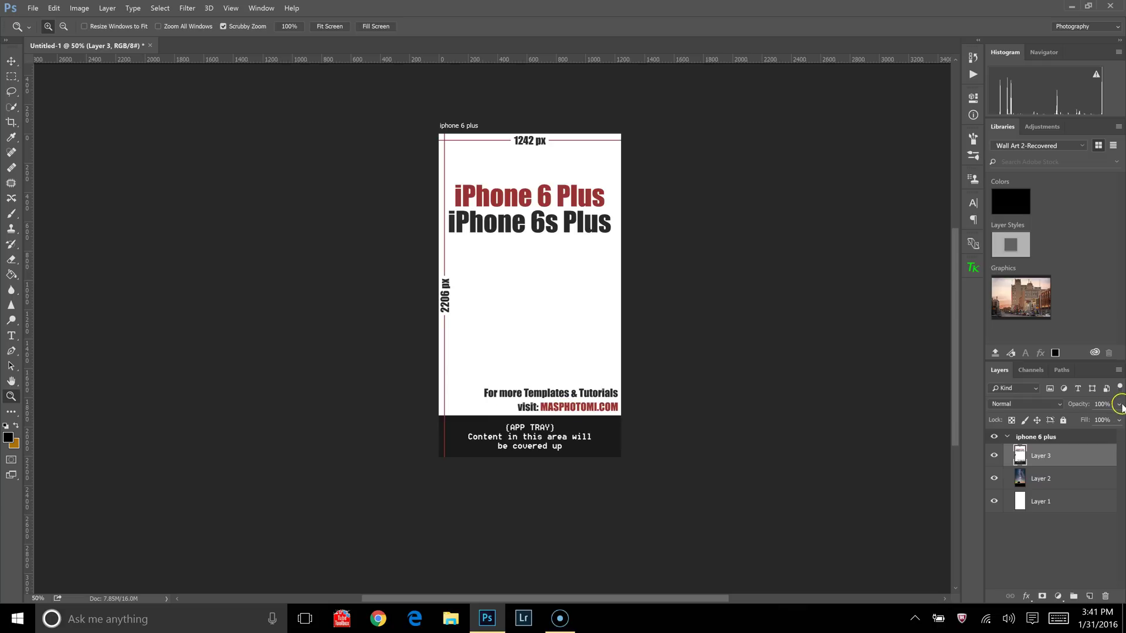
Set the template layer to 45% opacity, hide it, and return to the Move tool.
click(1119, 405)
click(1086, 419)
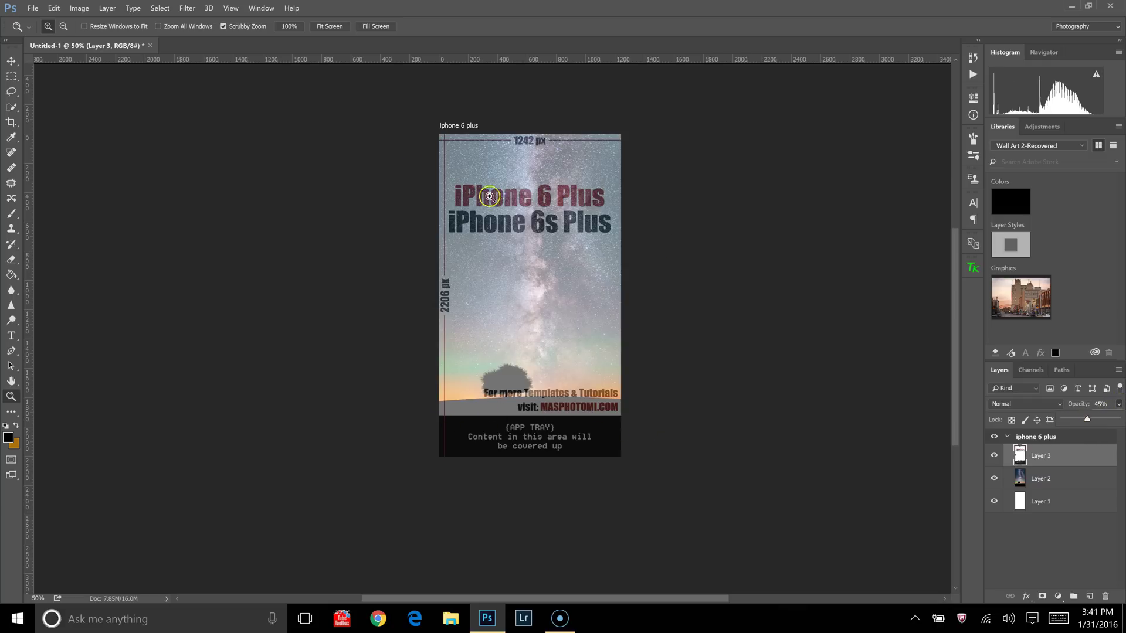
click(994, 456)
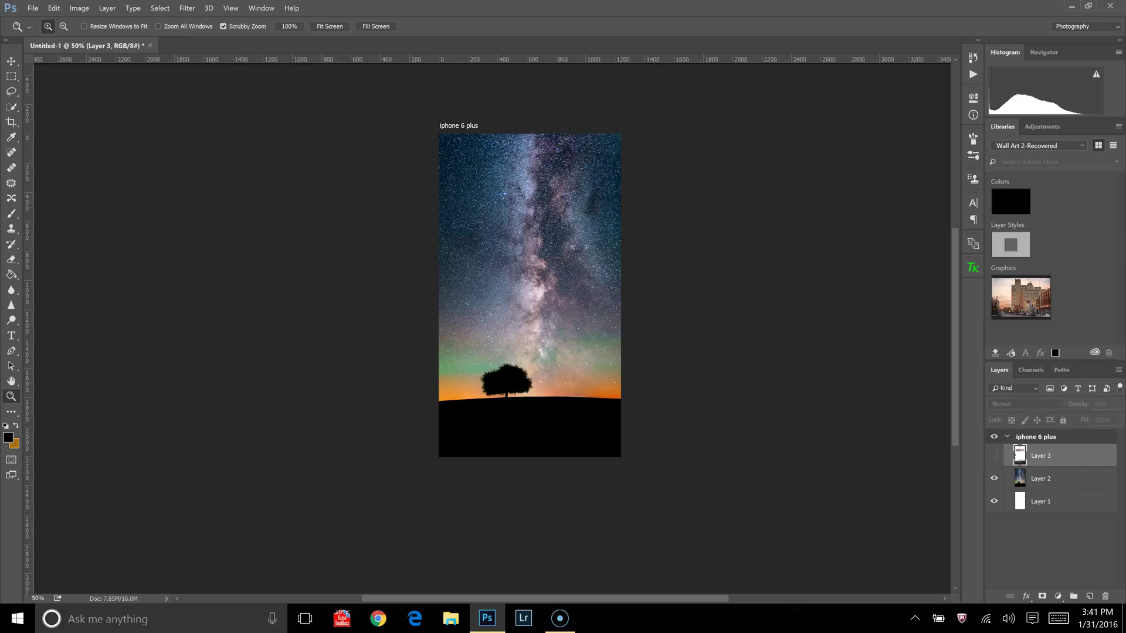
click(11, 61)
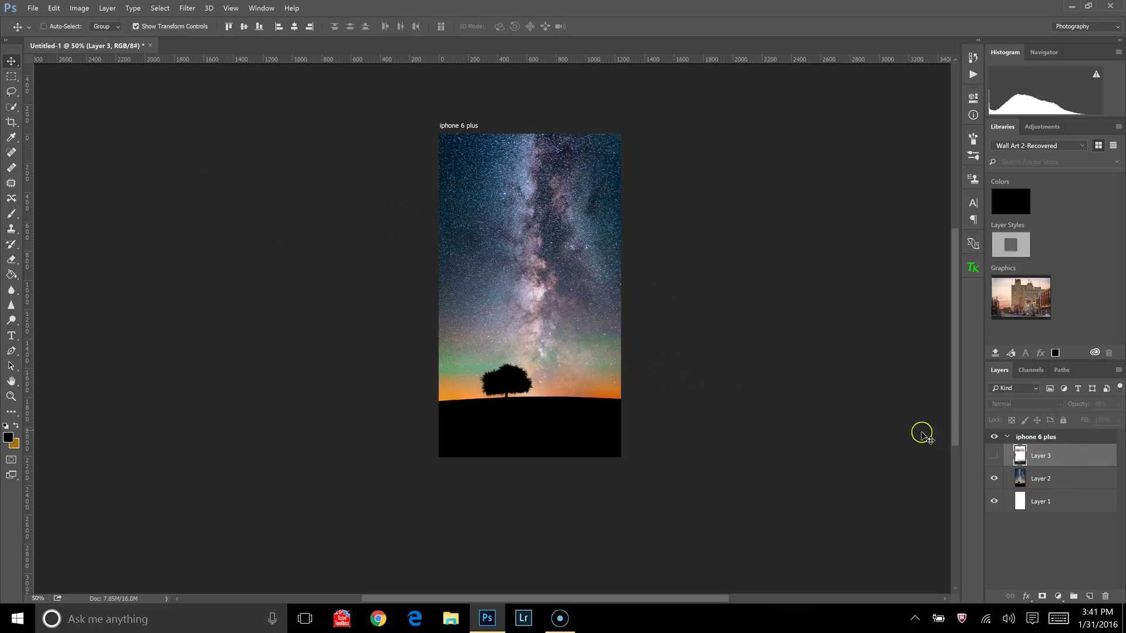
Set up an Artboards to Files JPEG export with file name prefix 'iPhone-6-plus-Lost'.
click(33, 8)
mouse_move(103, 213)
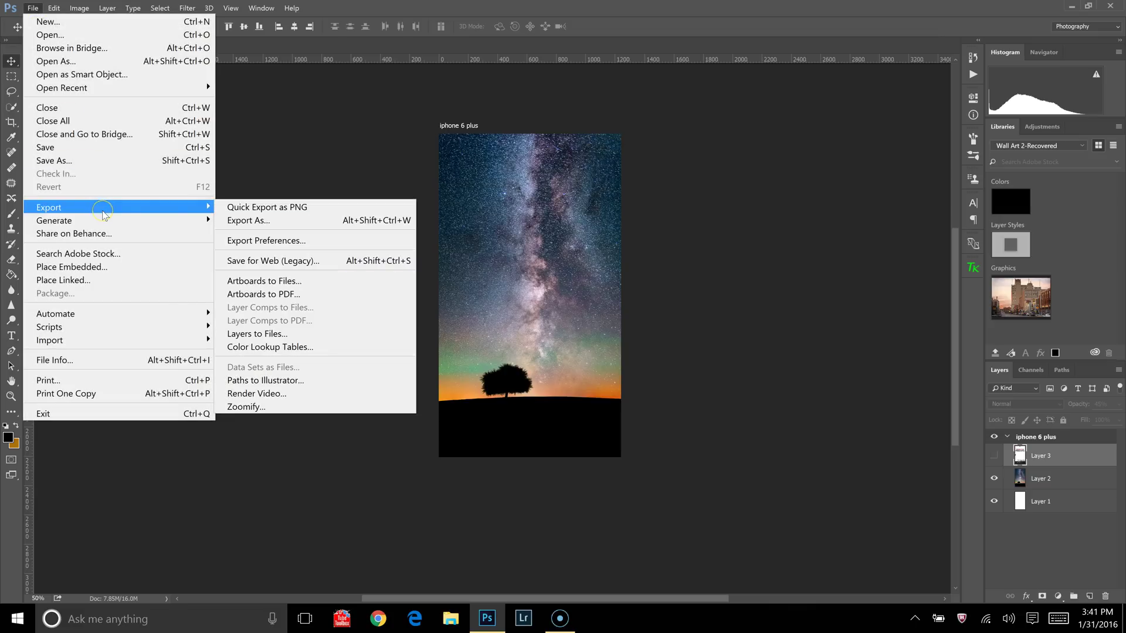
click(282, 283)
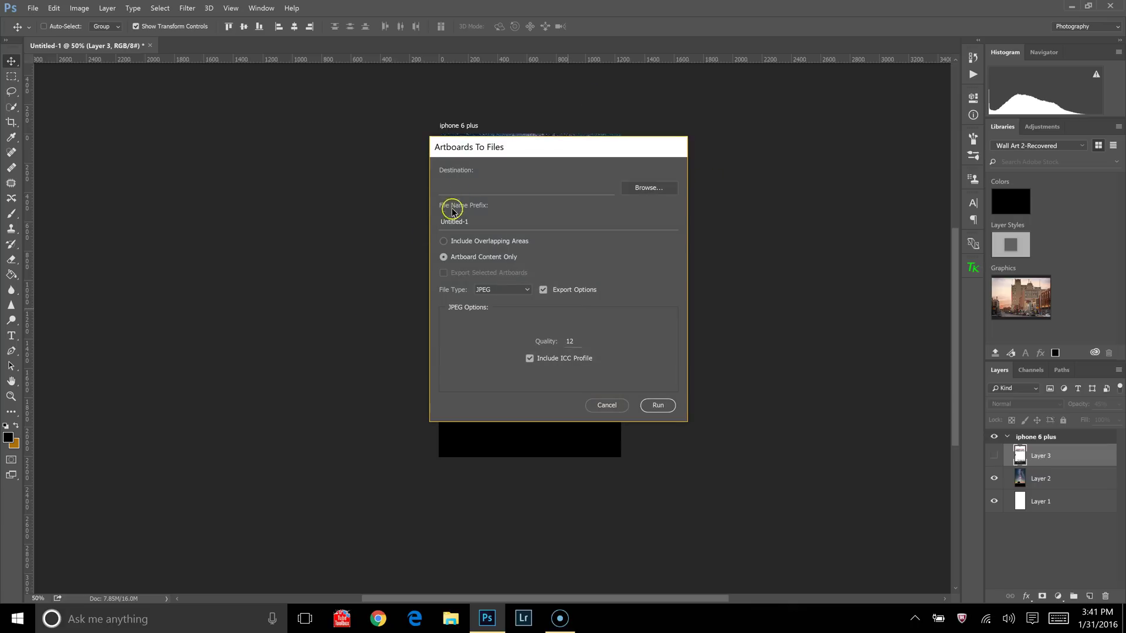
drag(469, 221, 420, 226)
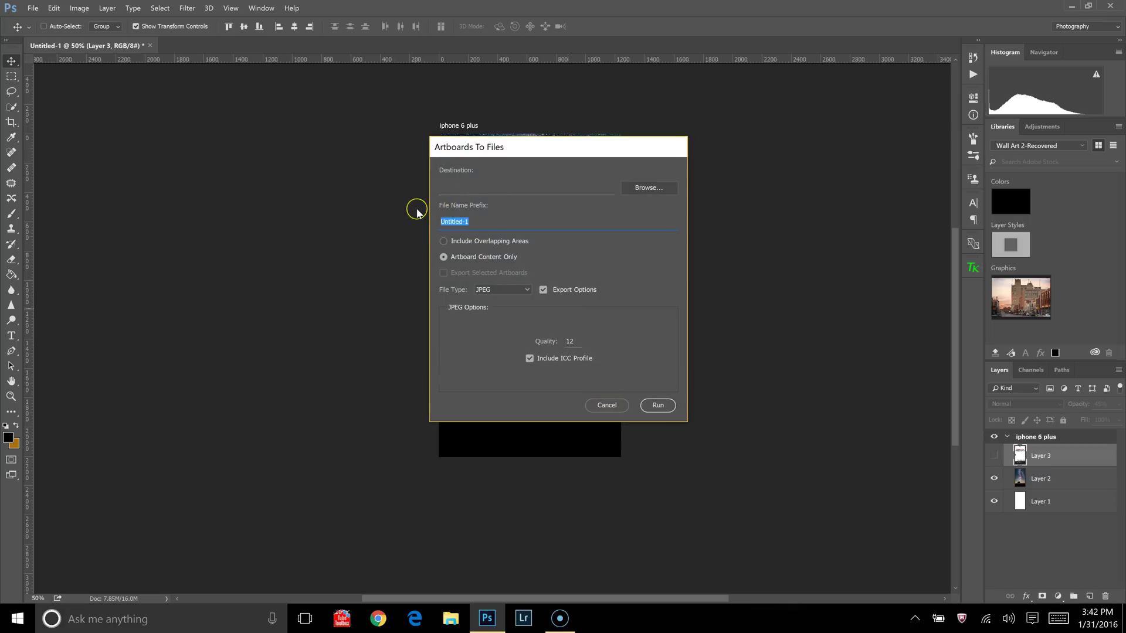
text(iPhone-6-plus-Lost)
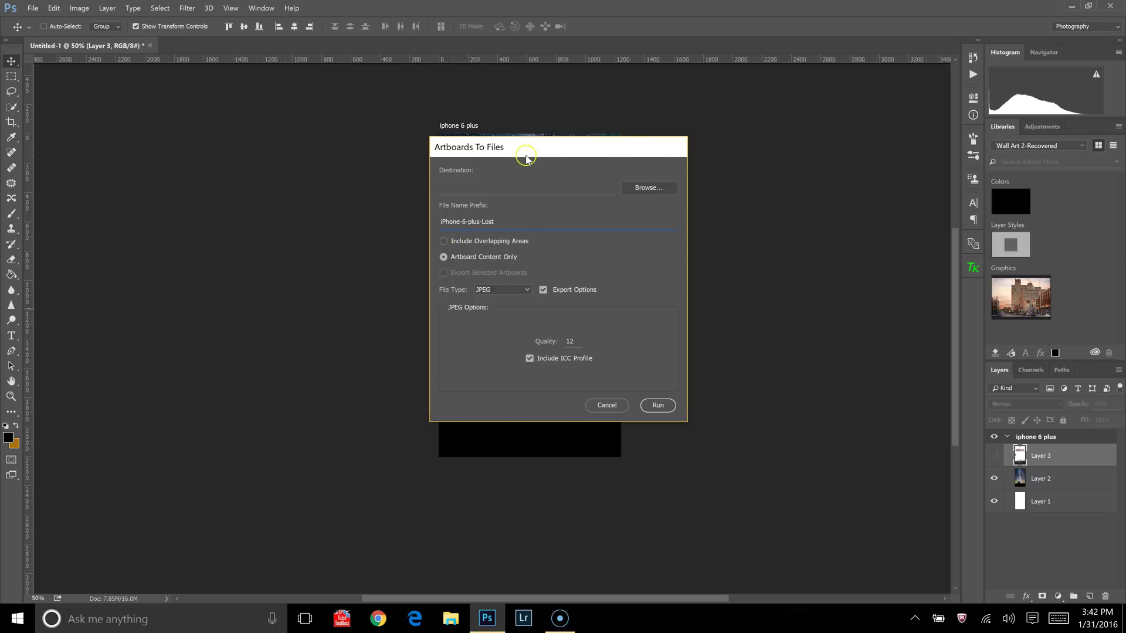
drag(551, 154, 302, 112)
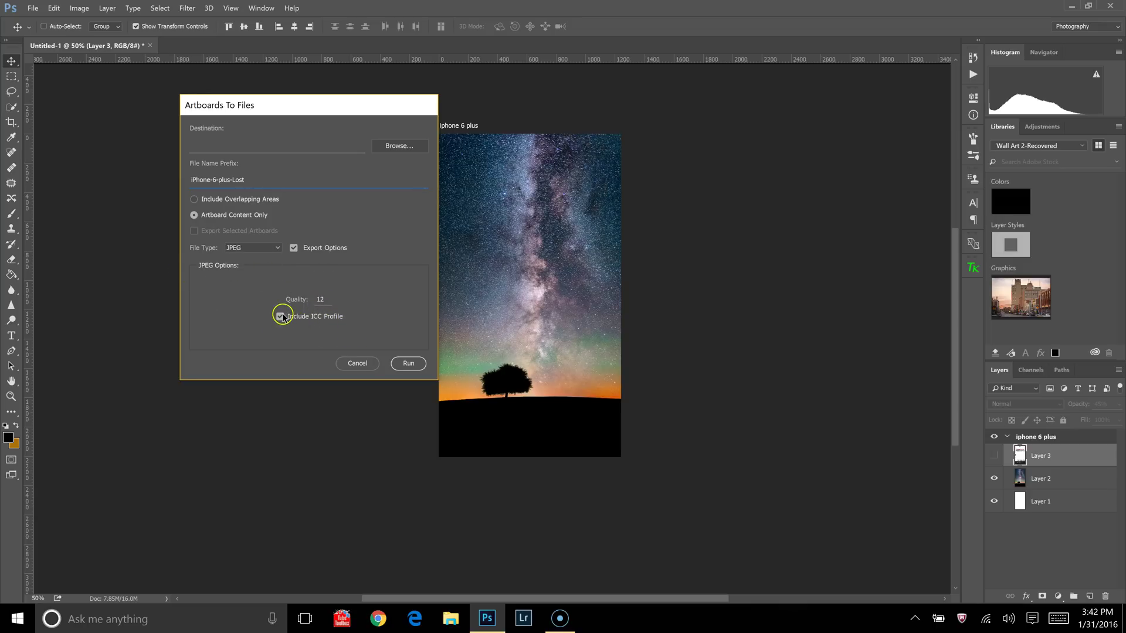
Export the artboard JPEG to the Desktop folder and dismiss the success alert.
click(389, 147)
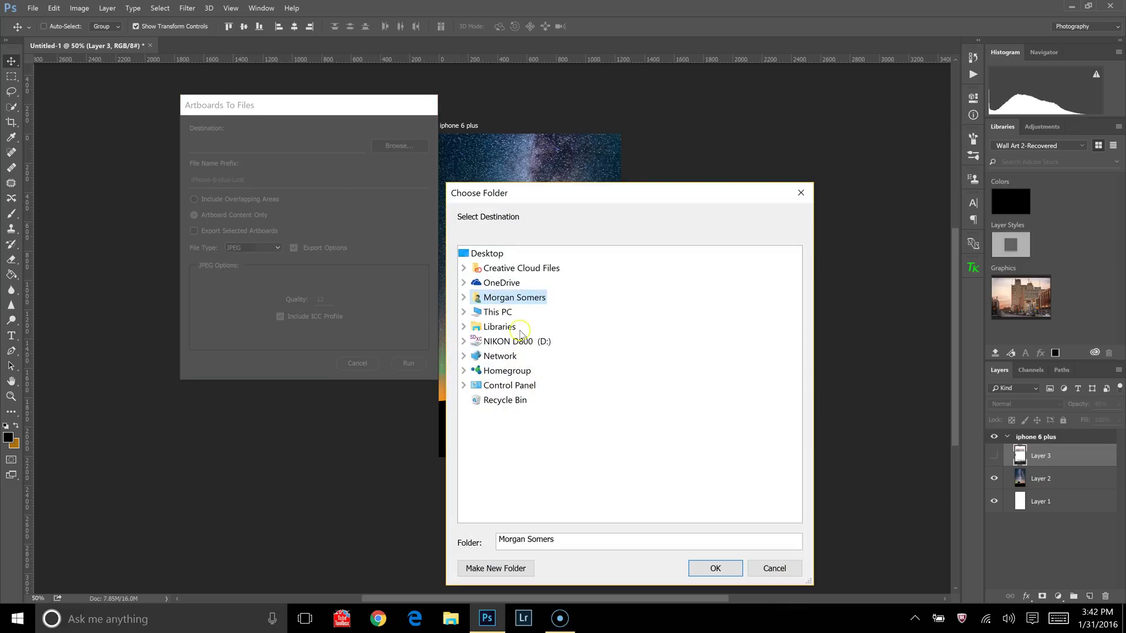
click(486, 254)
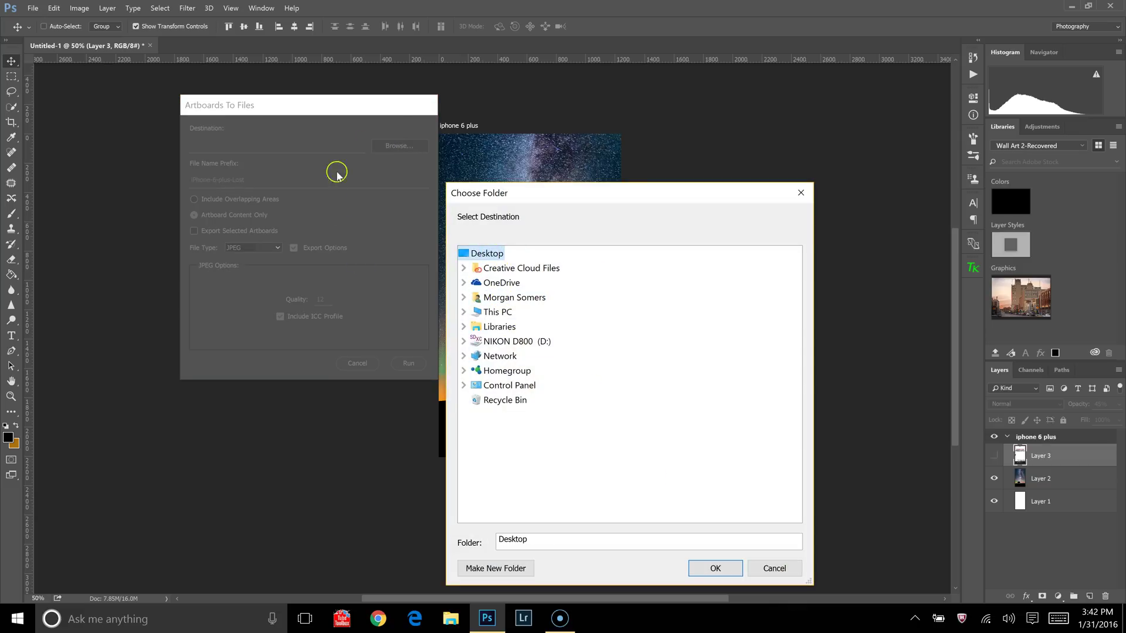
click(712, 567)
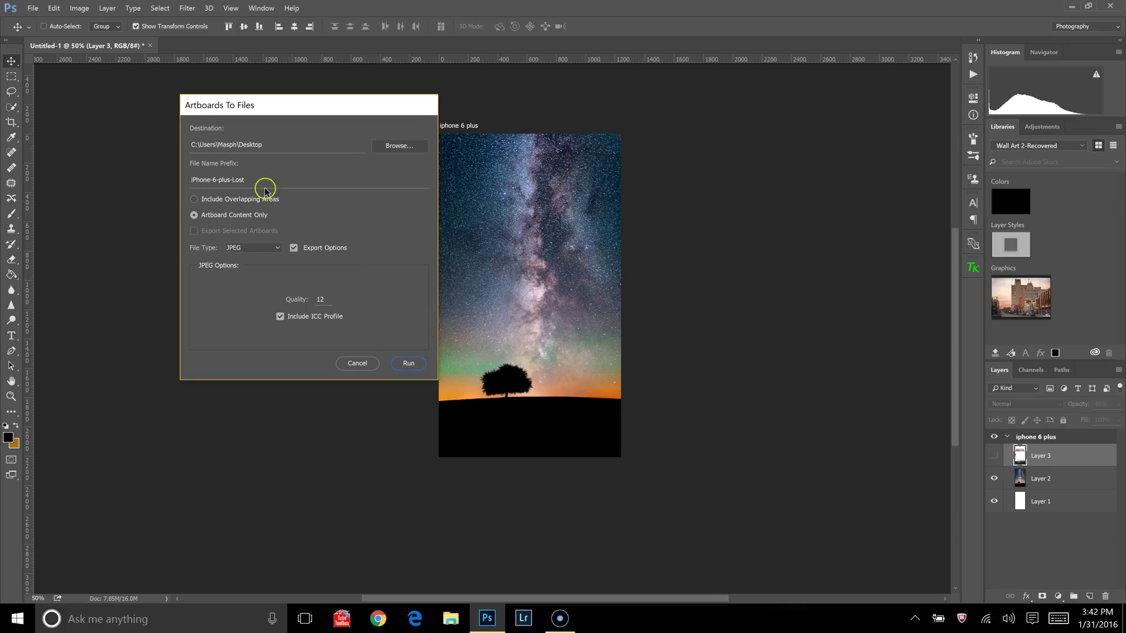
click(410, 364)
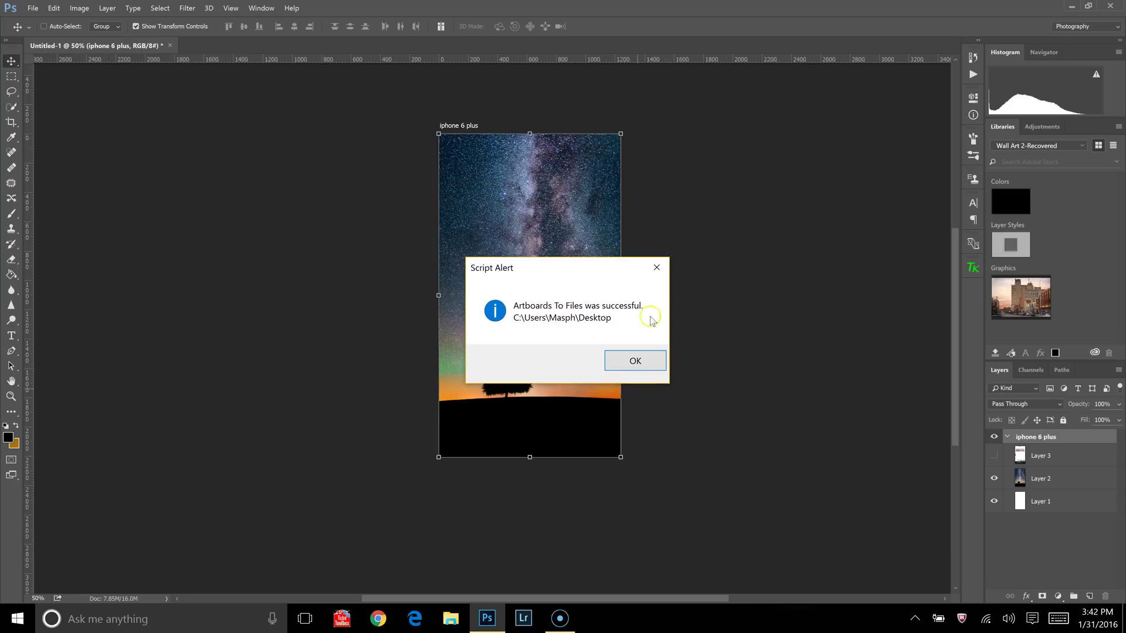
click(630, 366)
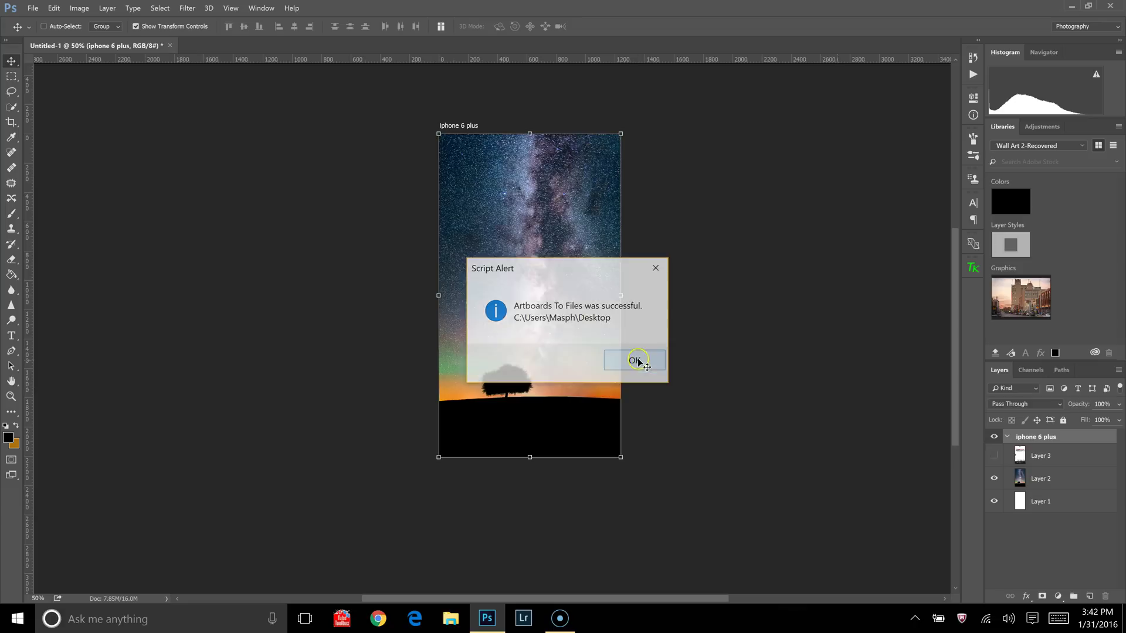